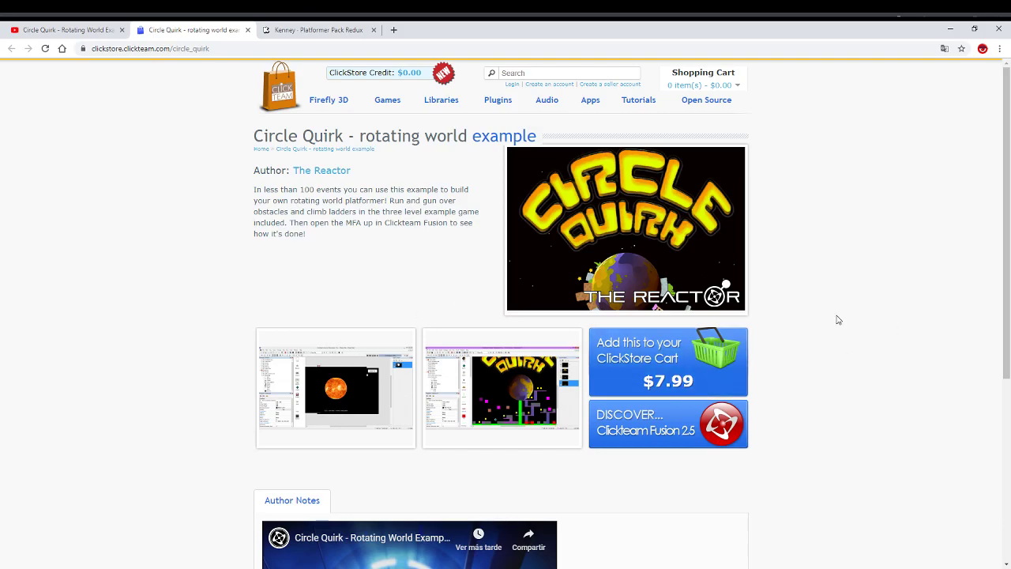
- Review the Circle Quirk rotating world example in its YouTube video and on its ClickStore product page
click(85, 30)
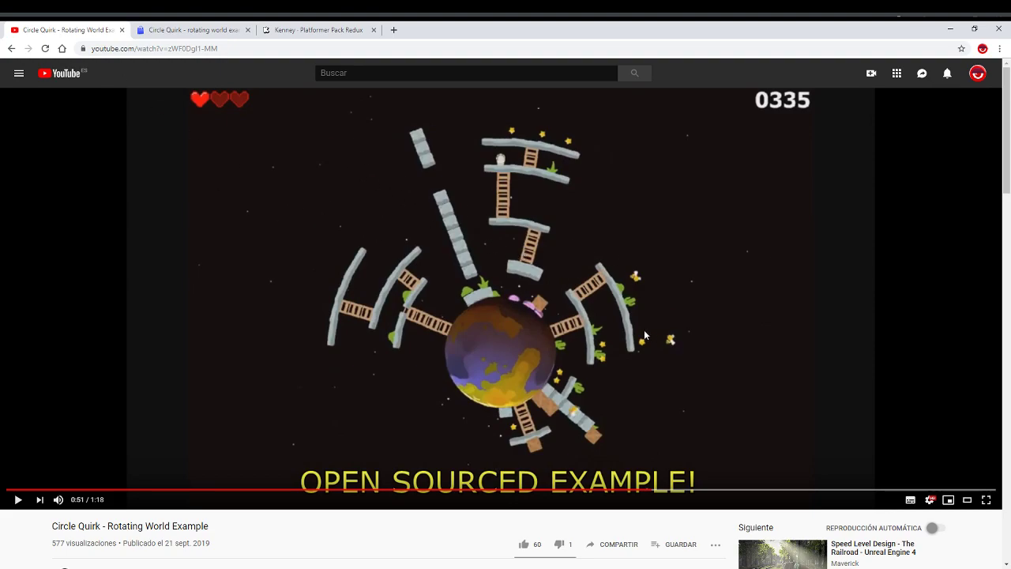
click(182, 28)
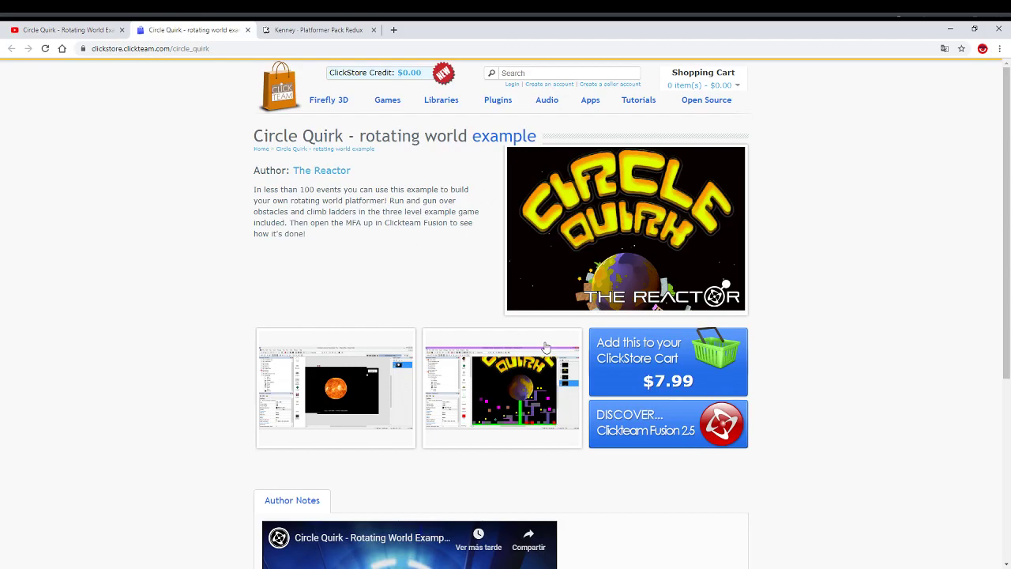
scroll(517, 364, down, 4)
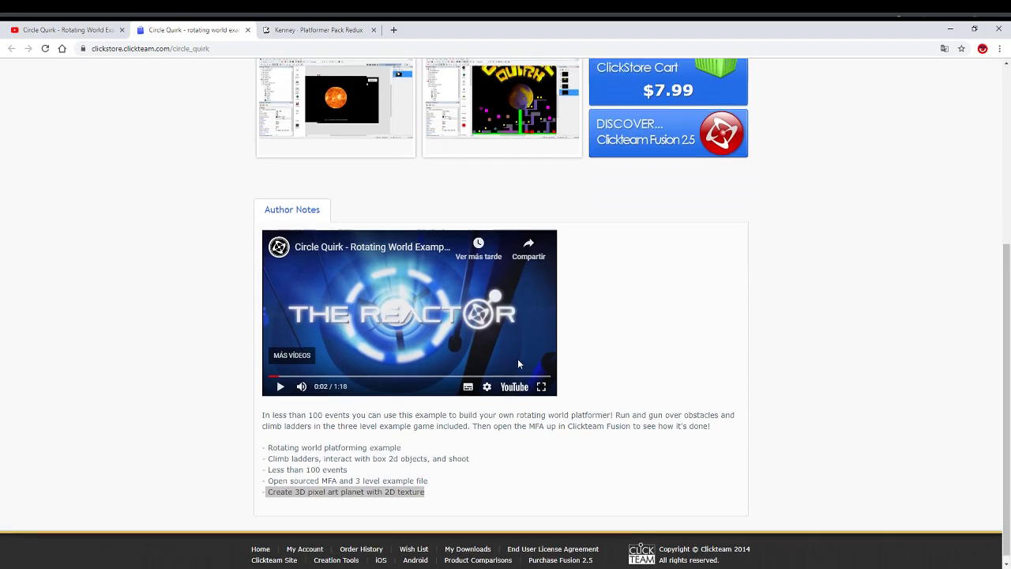
scroll(518, 365, up, 3)
scroll(562, 264, down, 3)
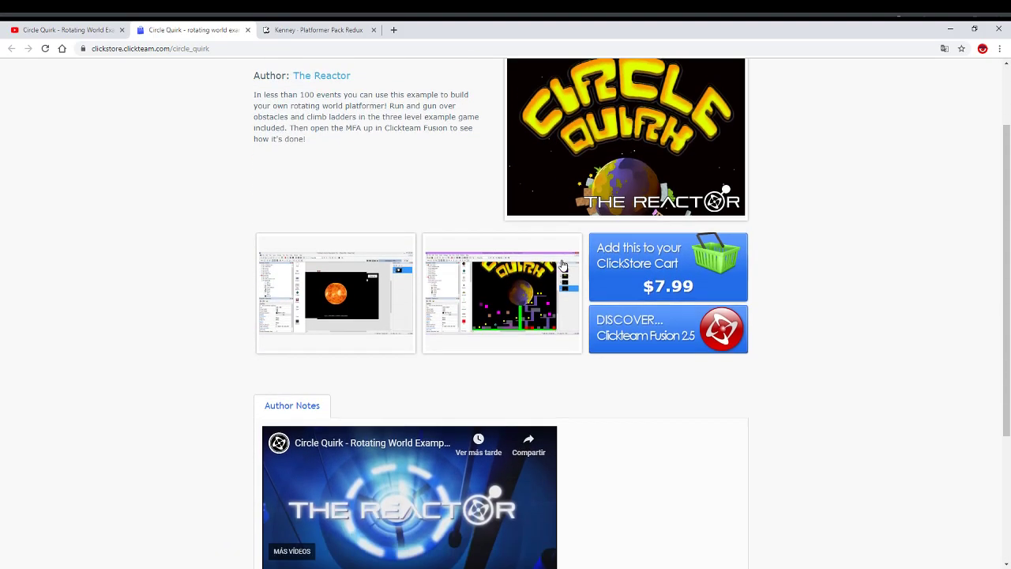
click(87, 27)
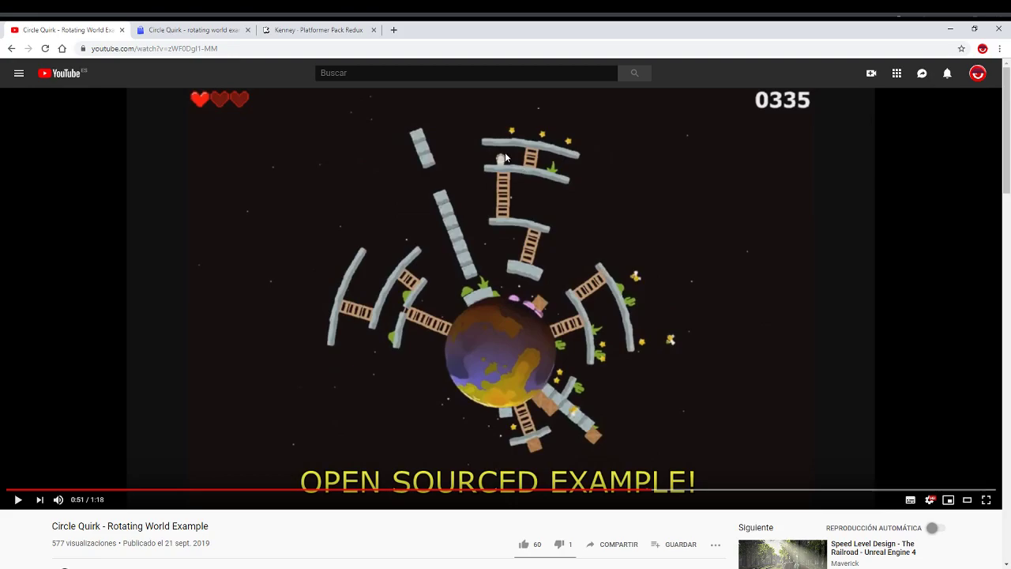
click(231, 32)
scroll(595, 327, down, 1)
scroll(595, 327, up, 3)
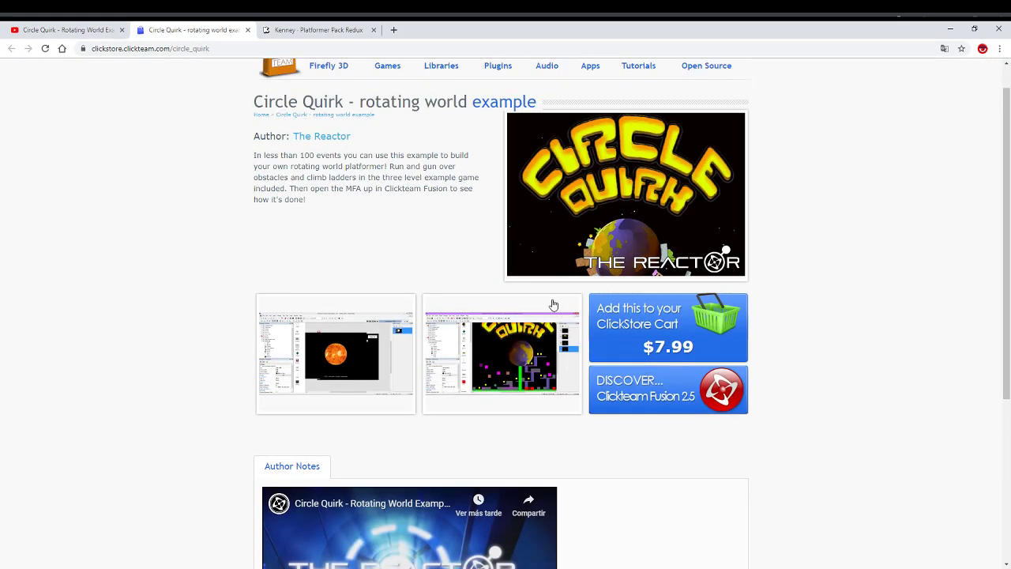
- Look at Kenney's Platformer Pack Redux page and play a few seconds of the Circle Quirk gameplay video
click(299, 25)
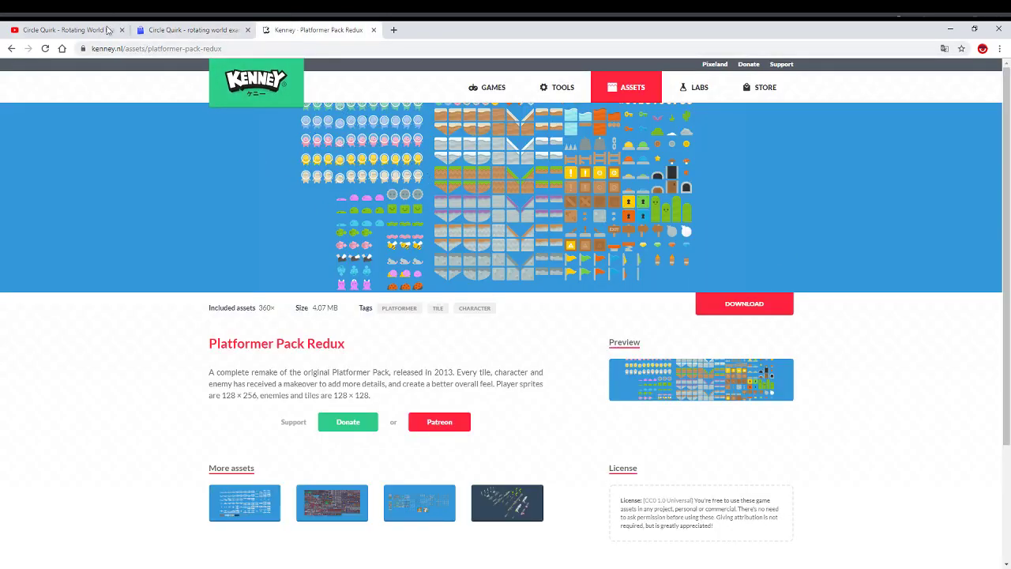
click(70, 24)
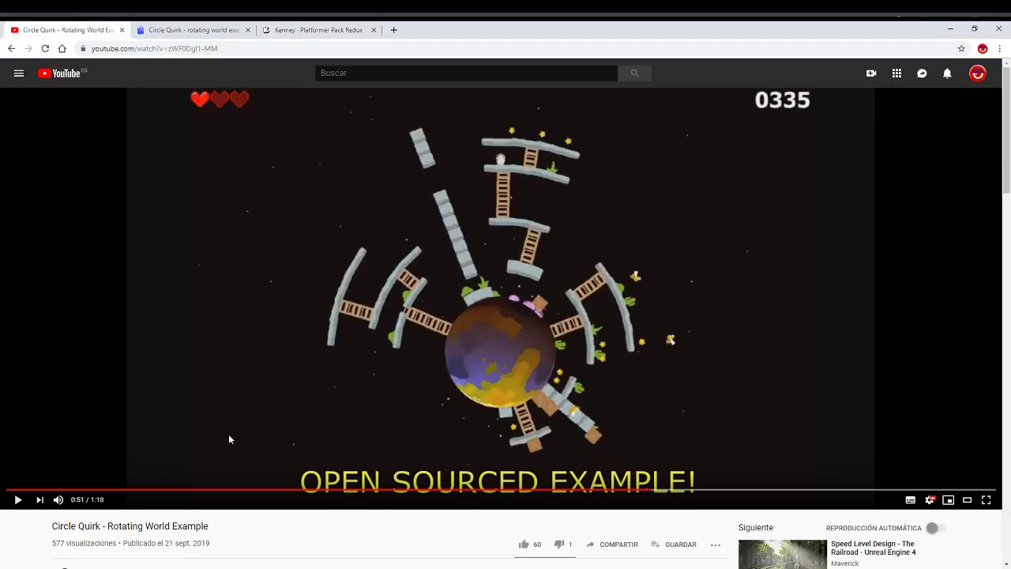
click(18, 499)
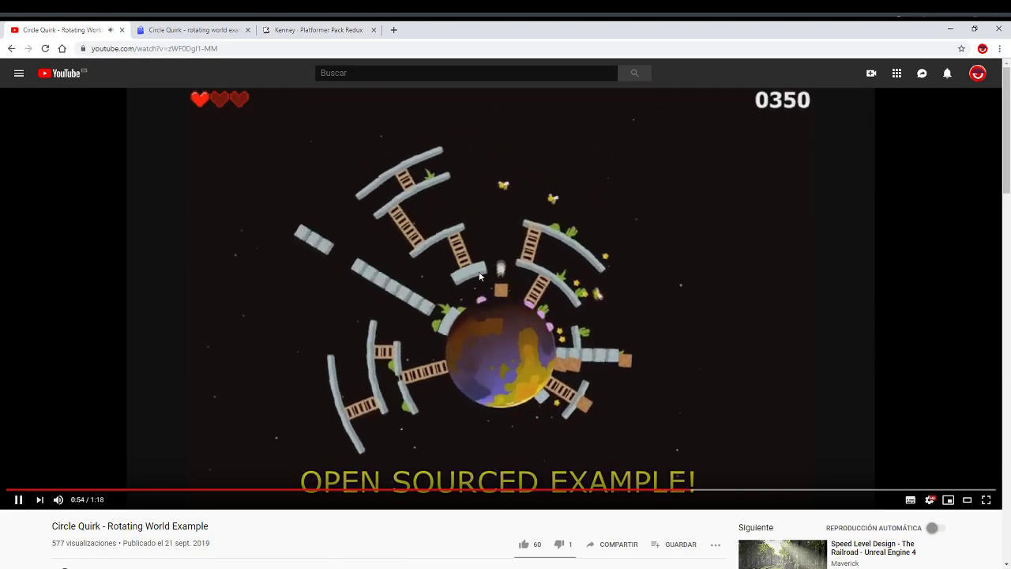
click(18, 499)
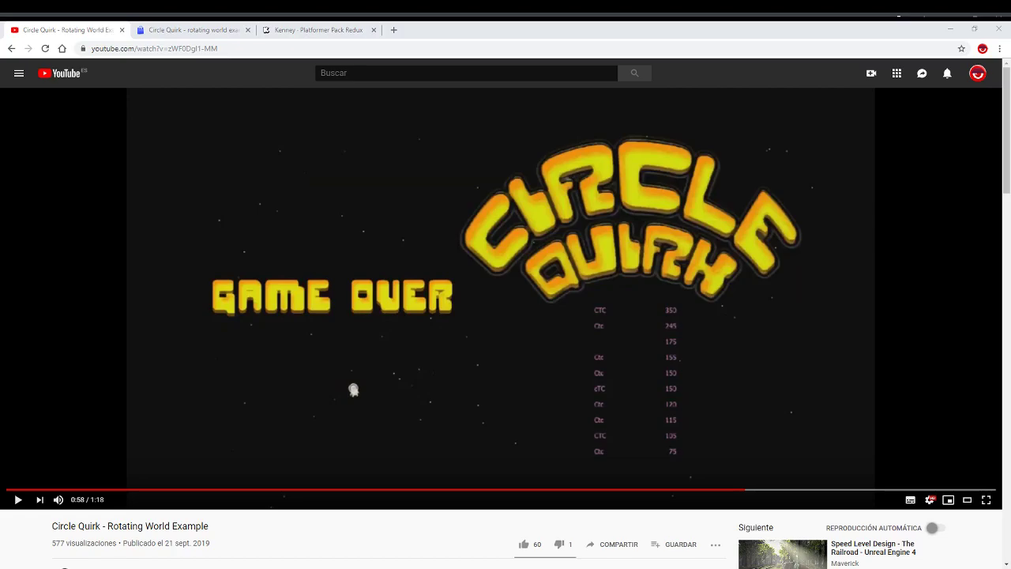
- Switch to Construct 3 and examine the curved platform sprites placed around the planet in Layout 1
key(alt+Tab)
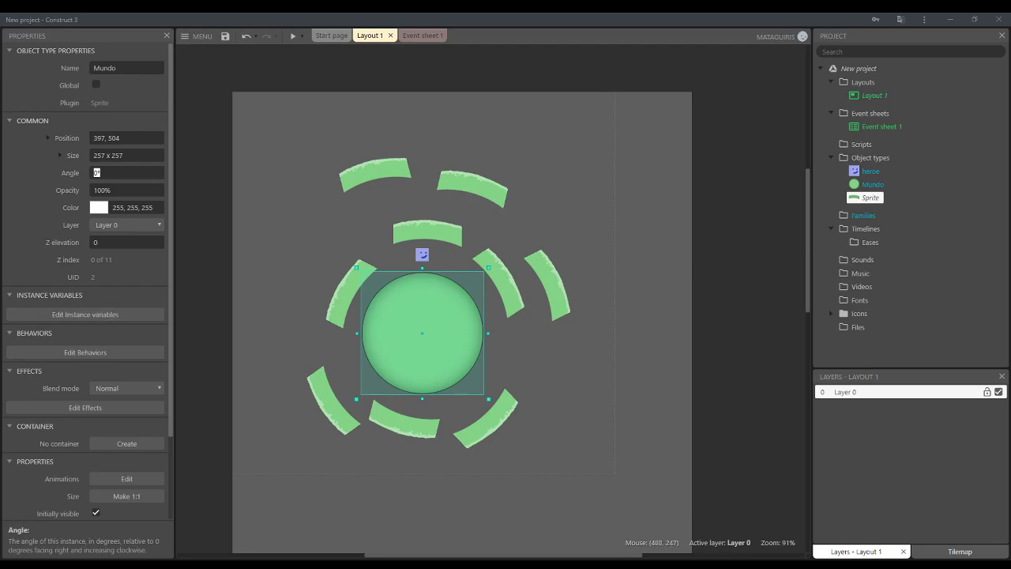
click(427, 233)
click(472, 188)
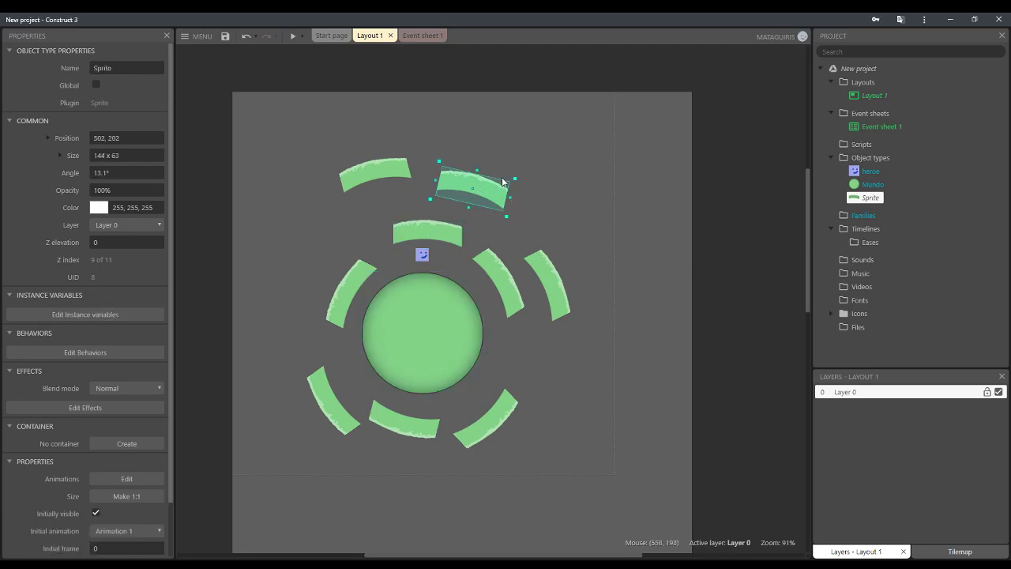
click(556, 290)
click(505, 298)
click(490, 411)
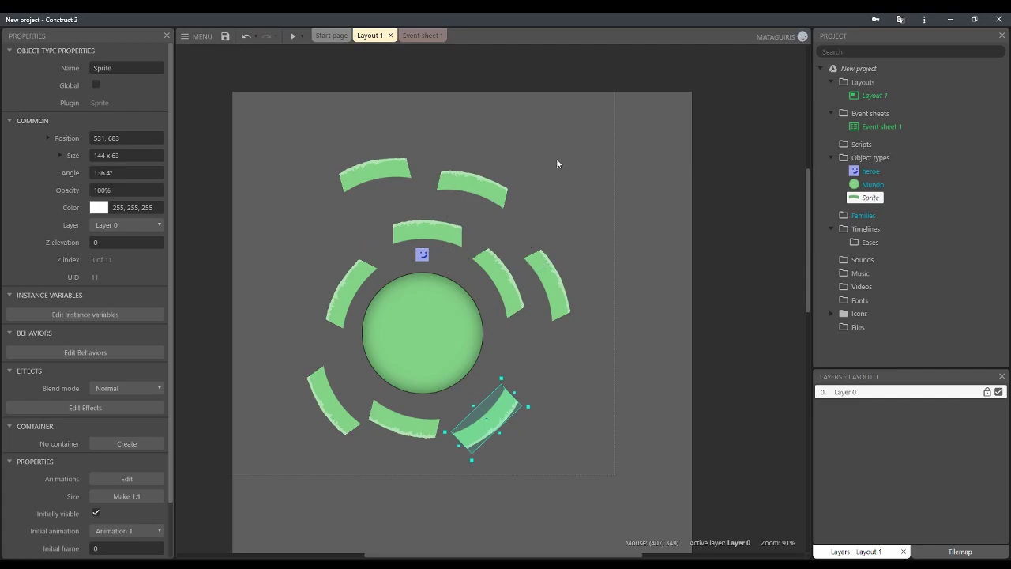
click(286, 189)
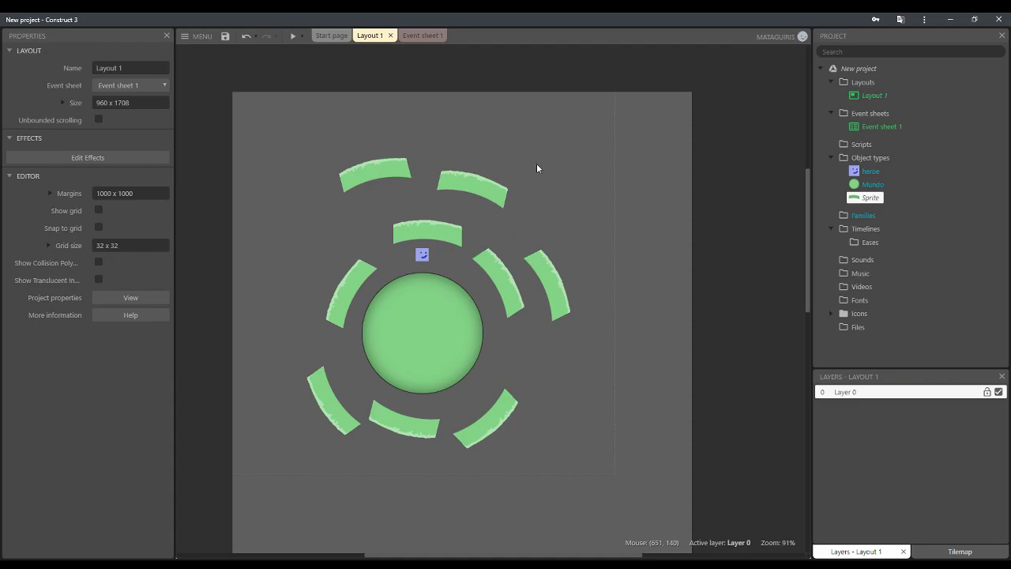
- Add the Solid behavior to the Mundo planet sprite
click(479, 315)
click(124, 354)
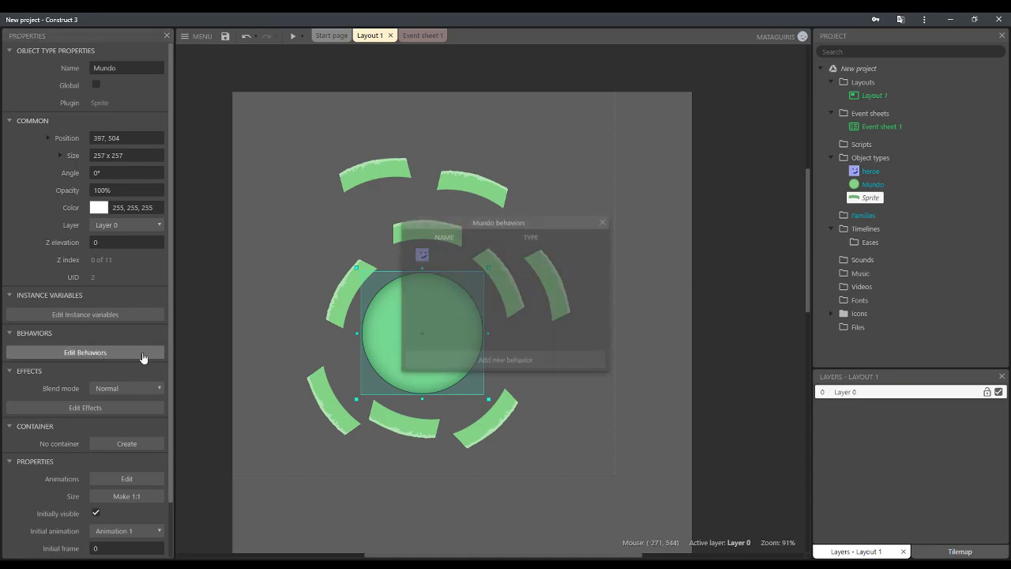
click(515, 360)
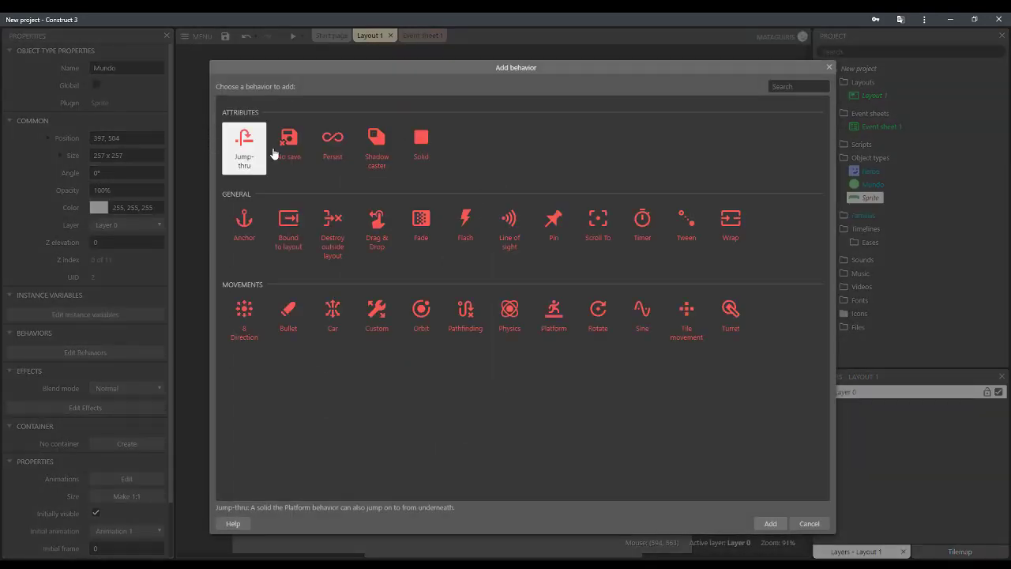
double_click(418, 144)
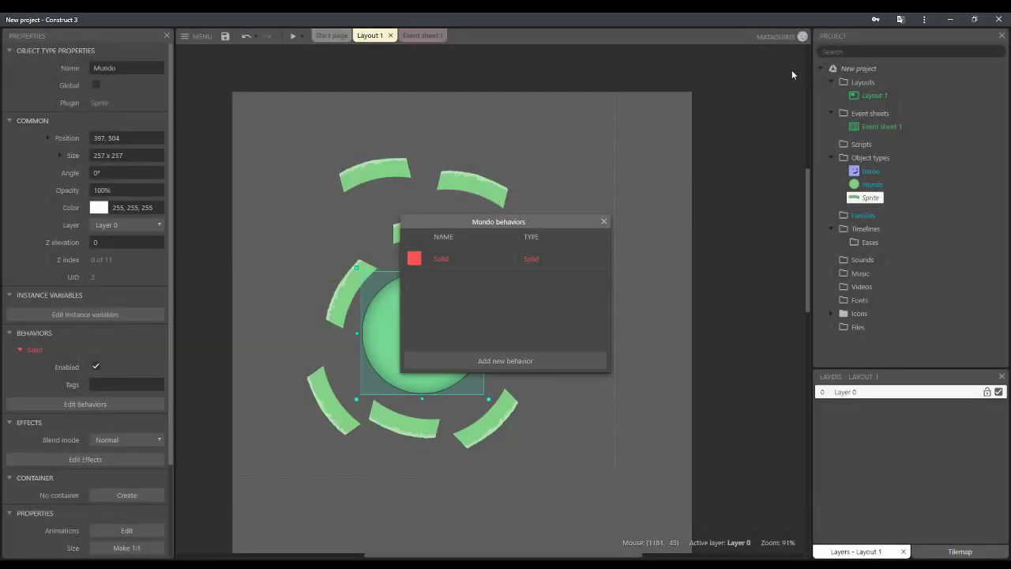
click(604, 221)
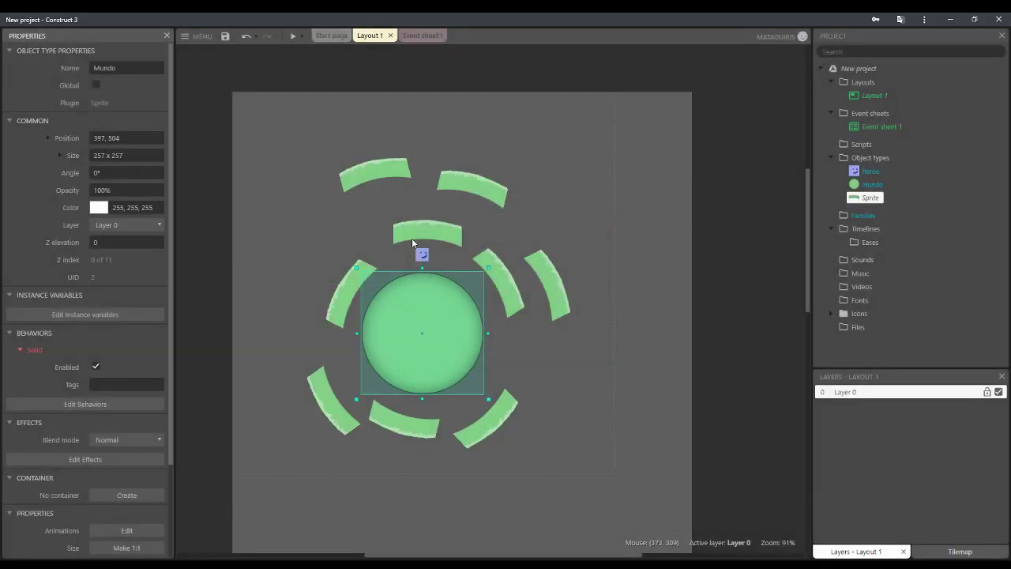
- Add the Jump-thru behavior to the curved platform object named Sprite
click(865, 199)
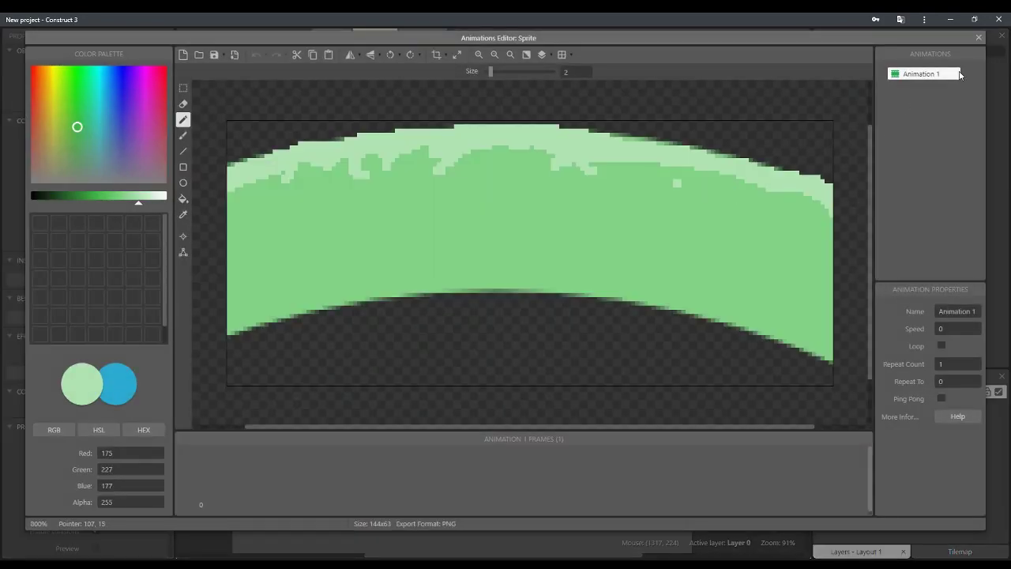
key(Escape)
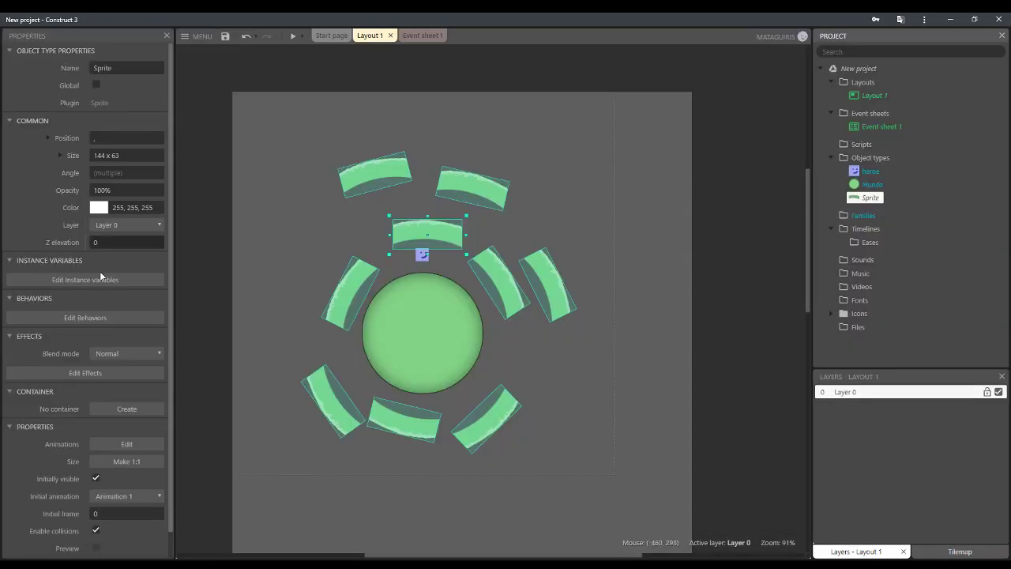
click(115, 319)
click(506, 360)
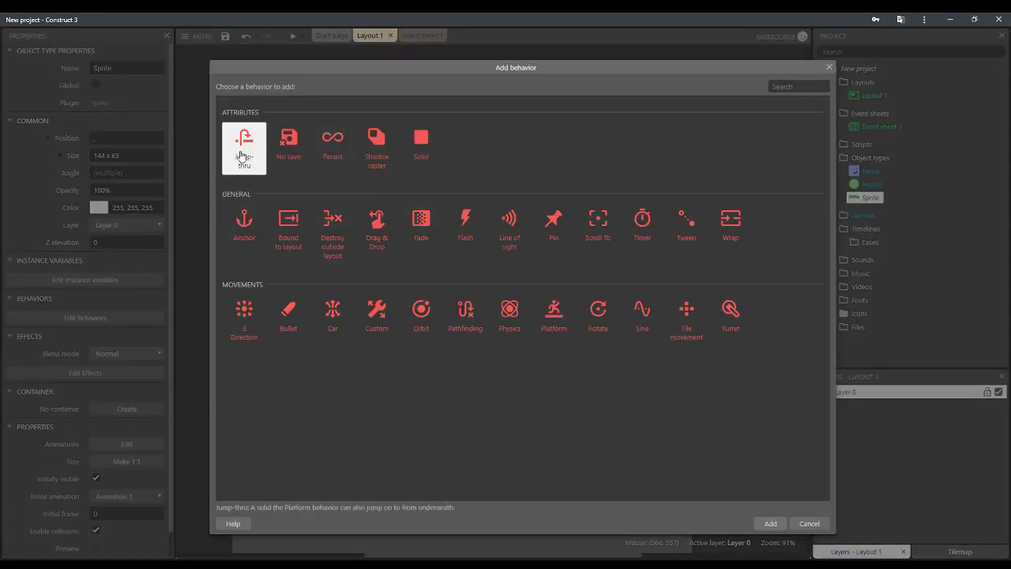
double_click(243, 155)
click(604, 219)
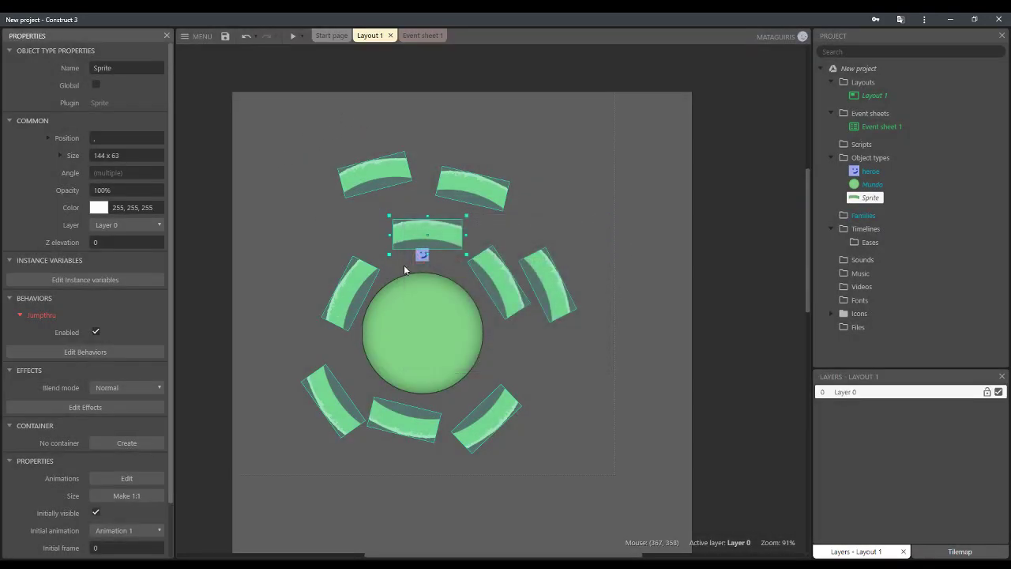
- Add the Platform behavior to the heroe sprite and disable its default controls
click(420, 257)
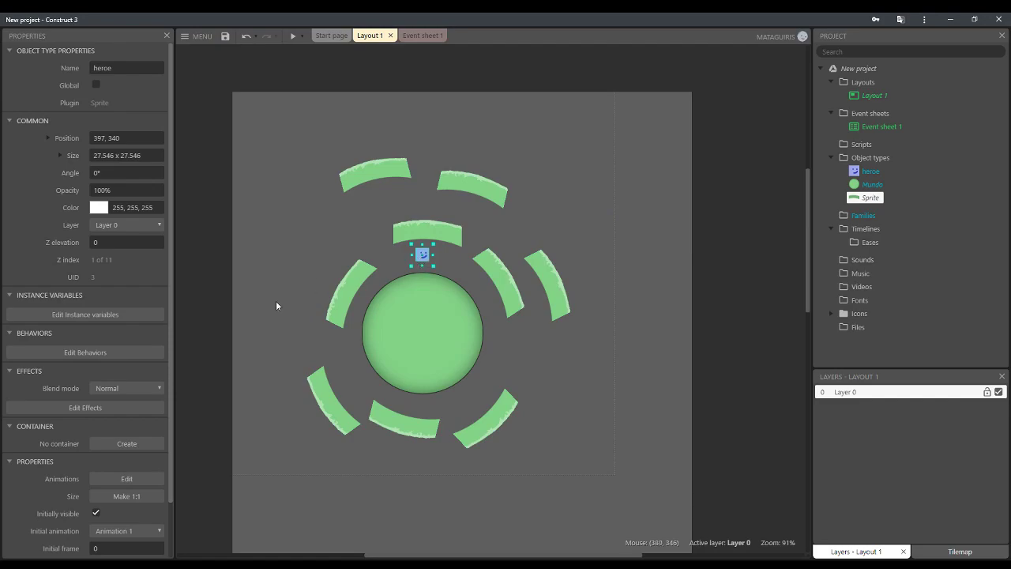
click(104, 352)
click(514, 364)
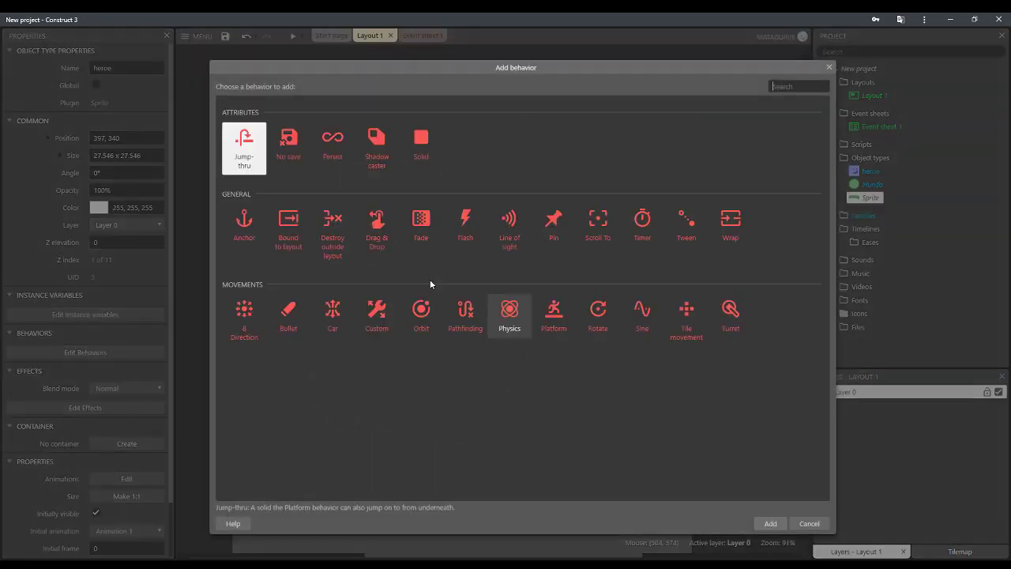
double_click(551, 320)
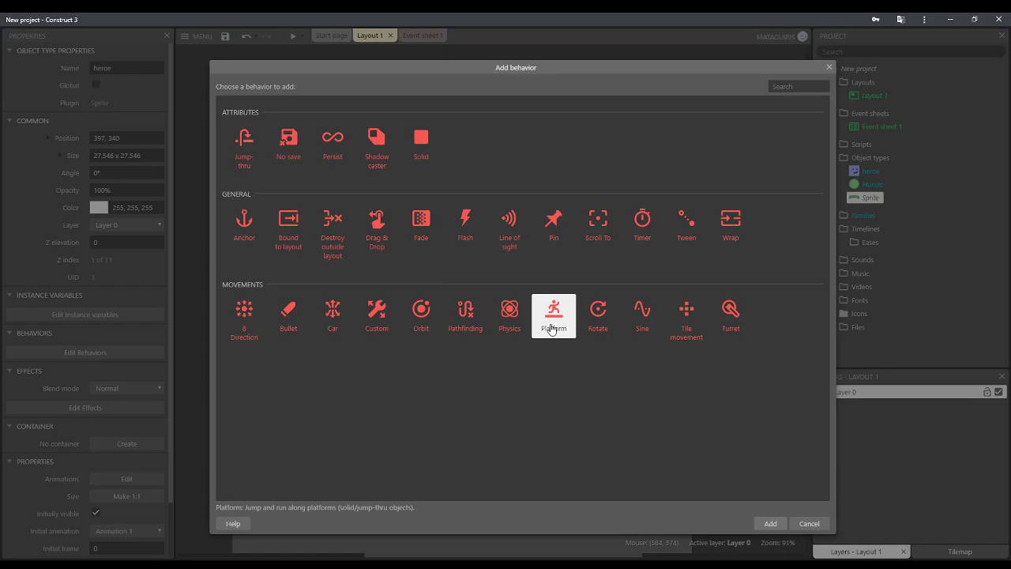
click(603, 222)
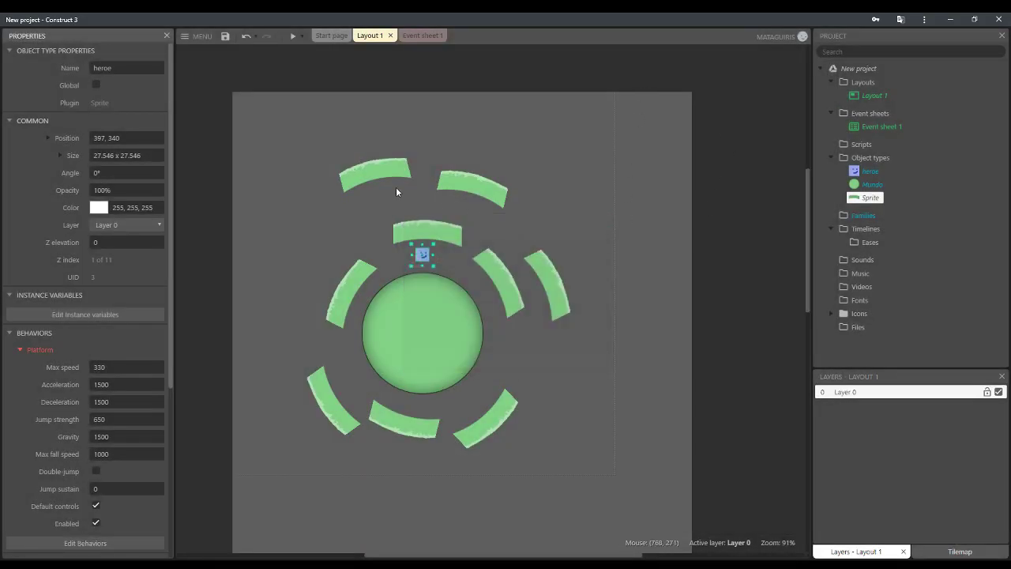
scroll(53, 282, down, 3)
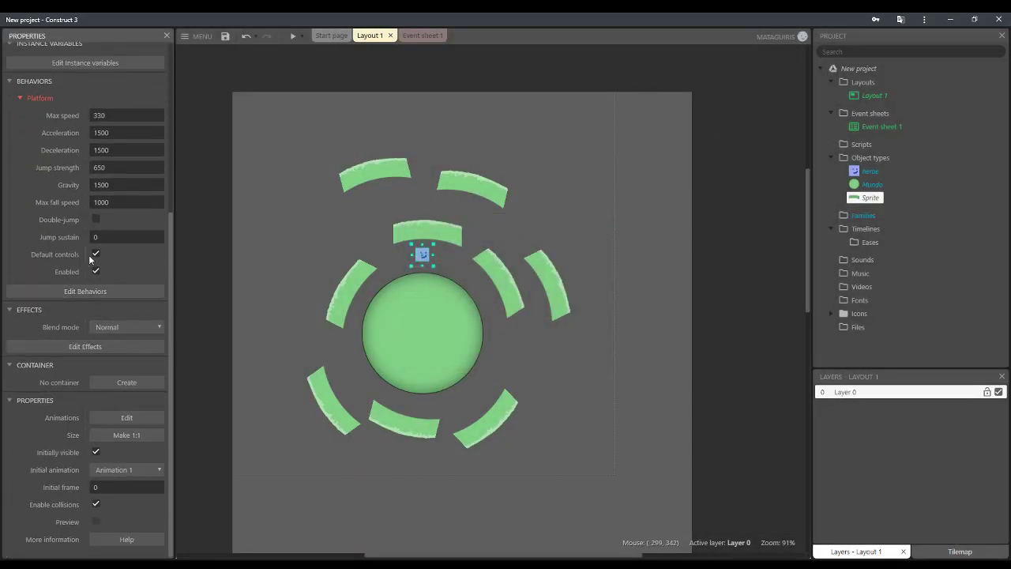
- Insert a Keyboard object into the project
double_click(577, 159)
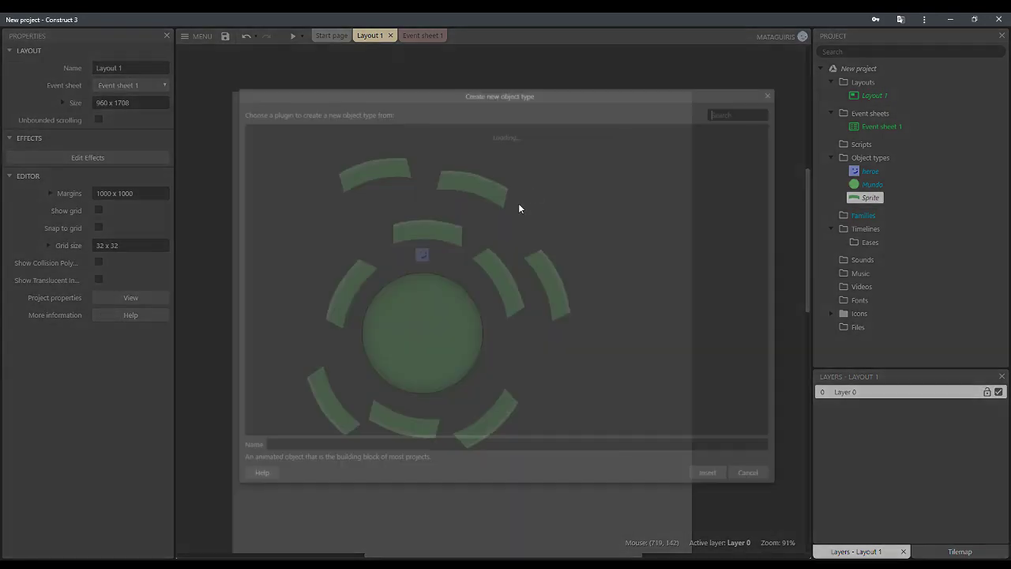
scroll(474, 252, down, 5)
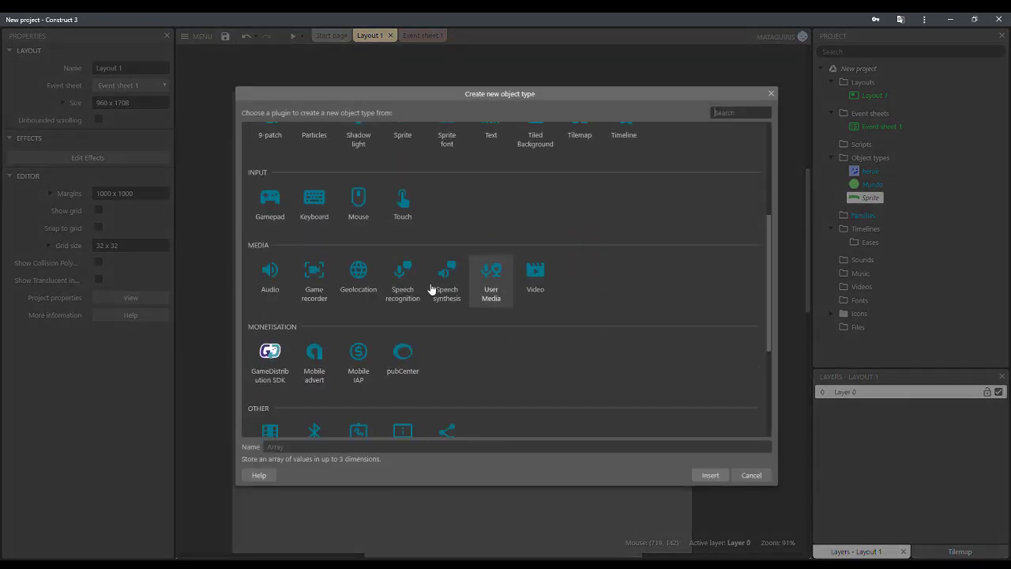
double_click(312, 203)
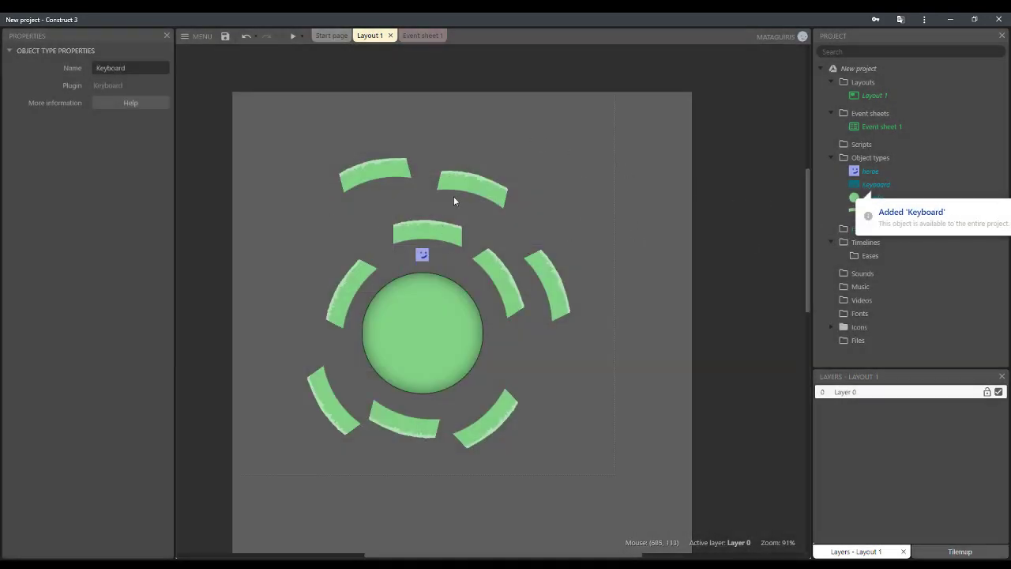
- Review the Platform behavior settings of the heroe sprite and deselect it
scroll(498, 286, up, 1)
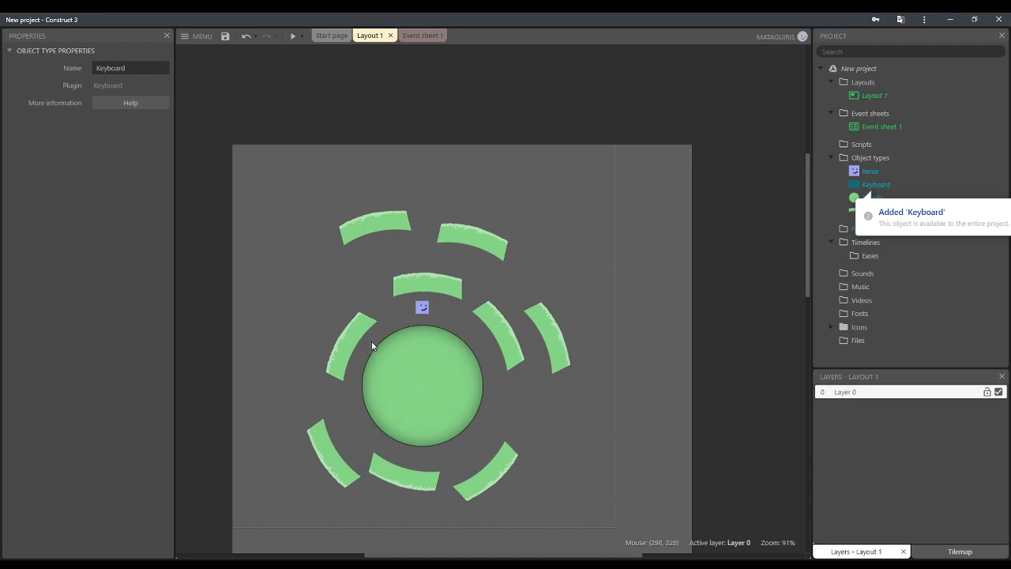
click(423, 308)
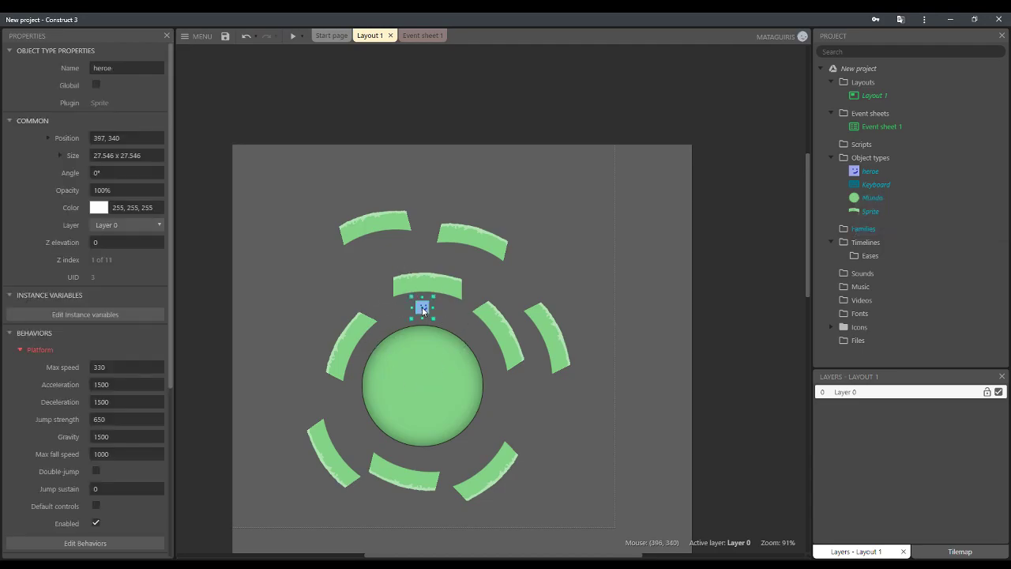
scroll(138, 376, down, 3)
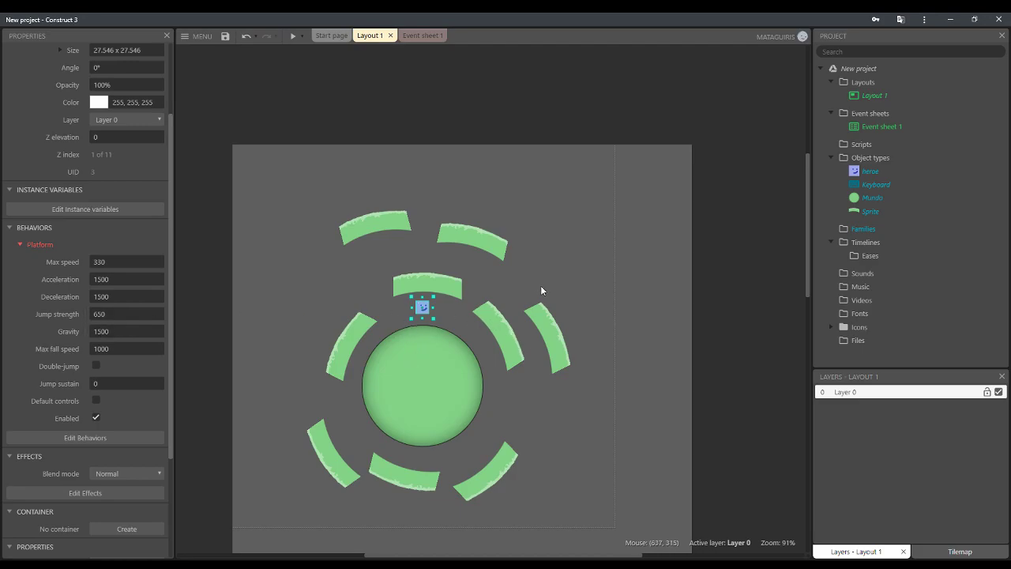
scroll(380, 326, down, 3)
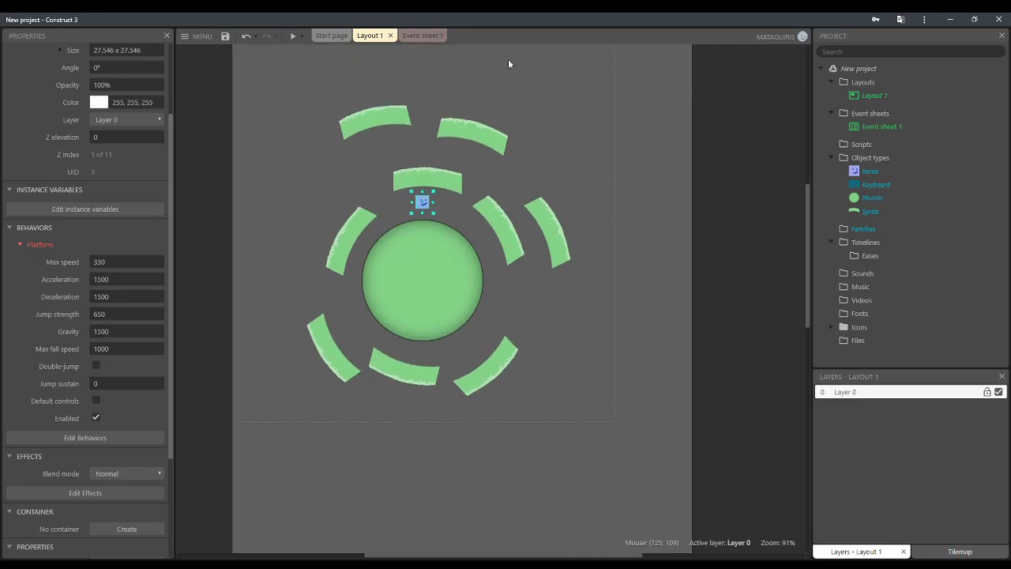
click(199, 215)
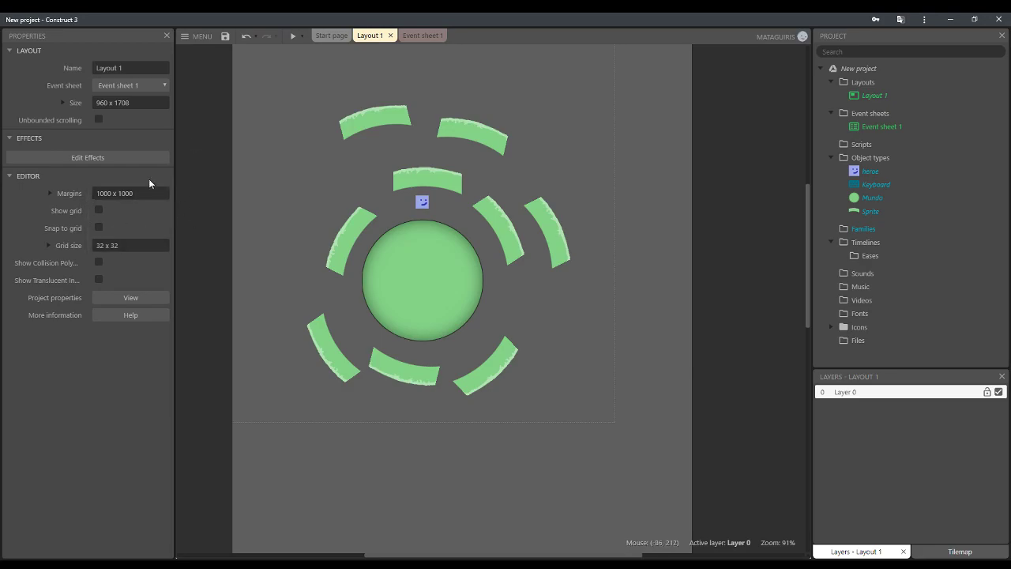
- Check the project's viewport size and the heroe sprite's position in the layout
click(131, 297)
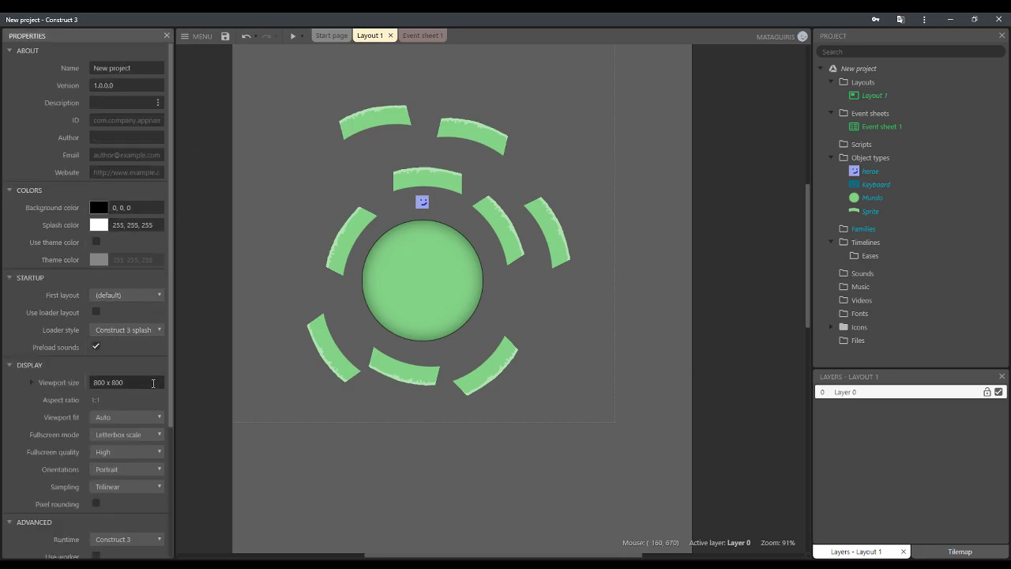
scroll(432, 277, up, 3)
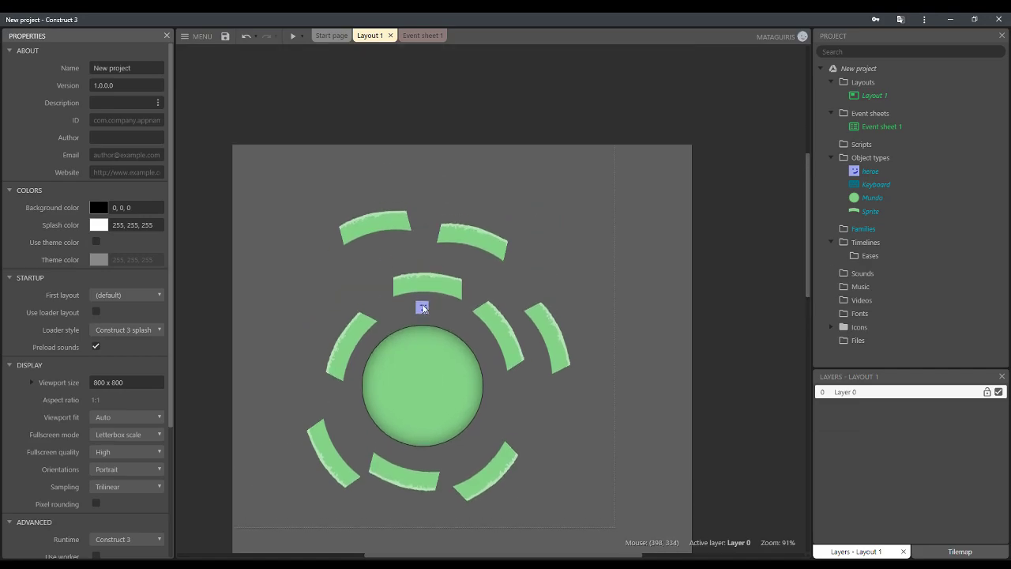
click(422, 308)
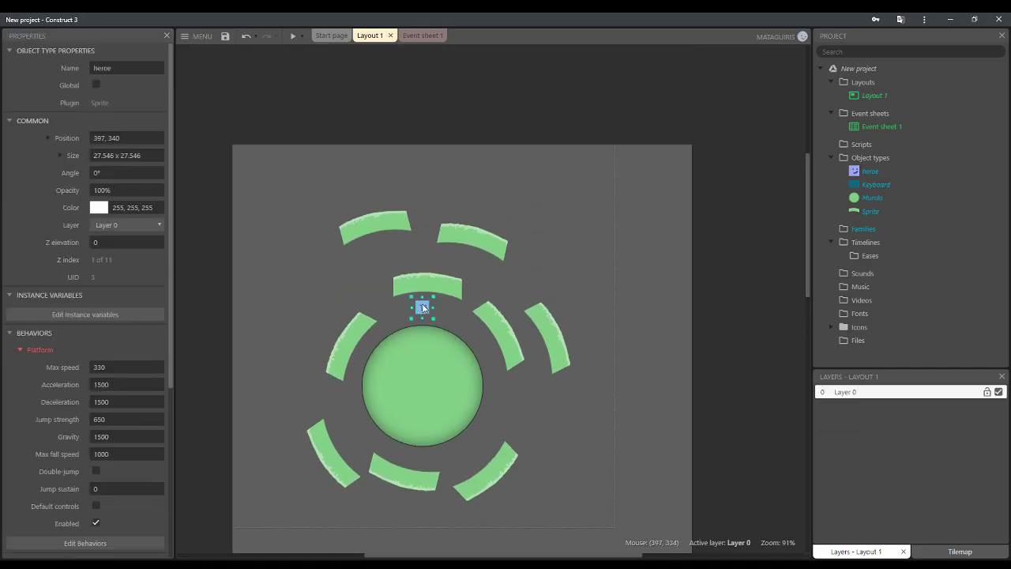
click(104, 139)
click(101, 139)
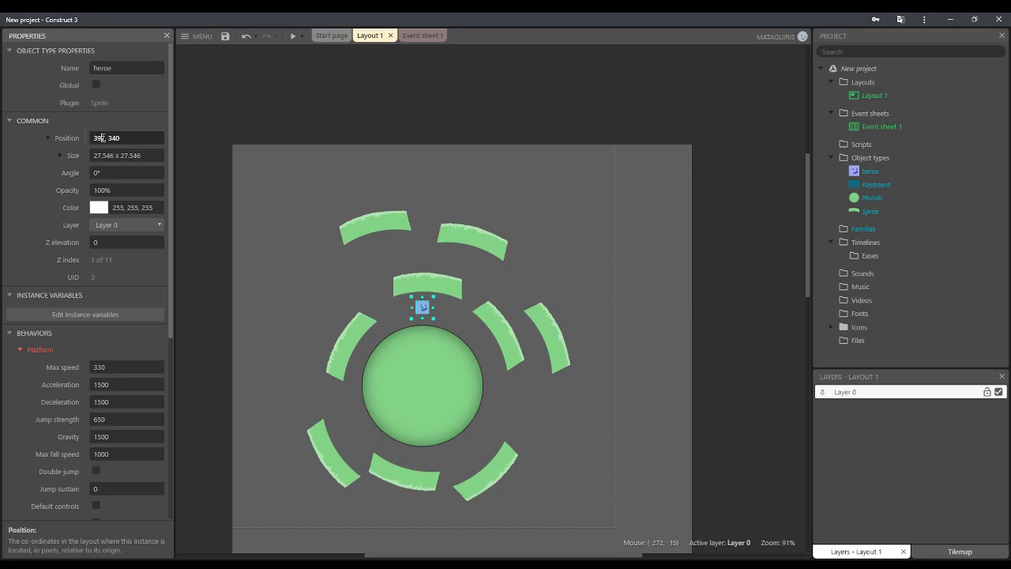
key(Return)
- Open Event sheet 1 and start adding a new event
click(422, 35)
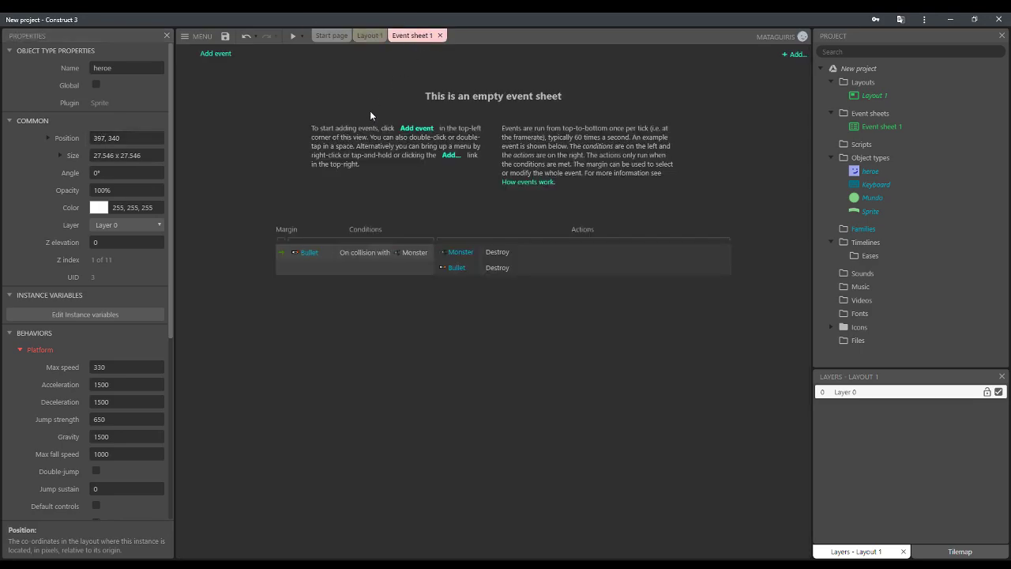
click(221, 55)
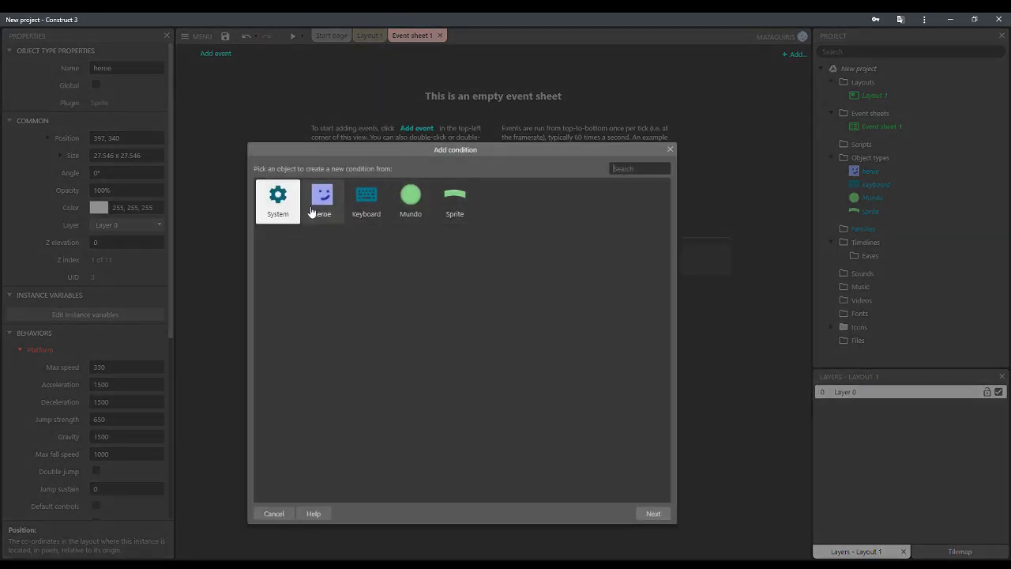
click(324, 207)
double_click(326, 207)
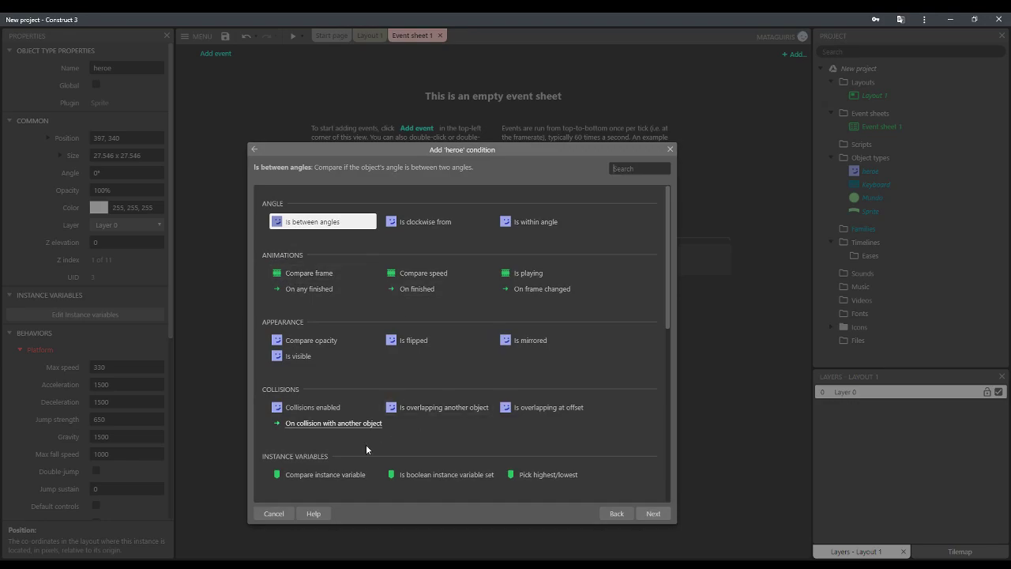
scroll(377, 443, down, 4)
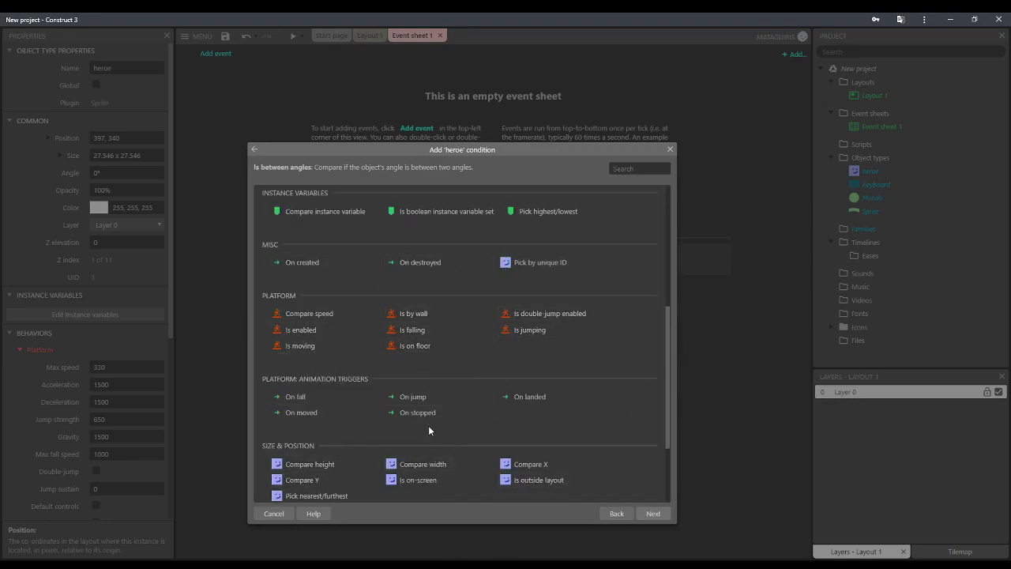
click(617, 513)
- Create the event with the System condition Every tick
key(Left)
key(Return)
scroll(474, 381, down, 10)
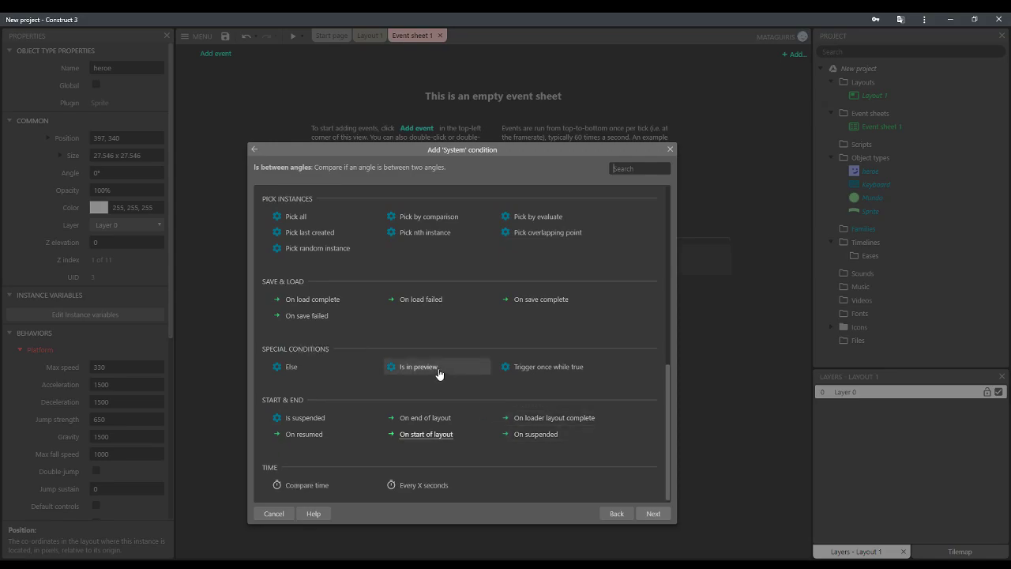
scroll(439, 374, up, 10)
double_click(411, 274)
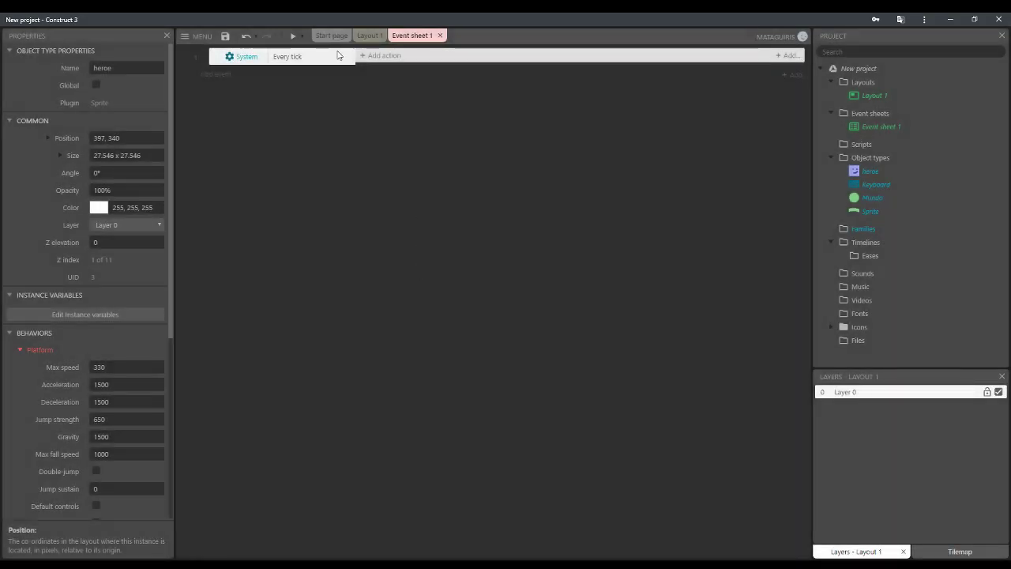
- Add a heroe Set X action with the value 397 to the Every tick event
click(368, 56)
click(329, 203)
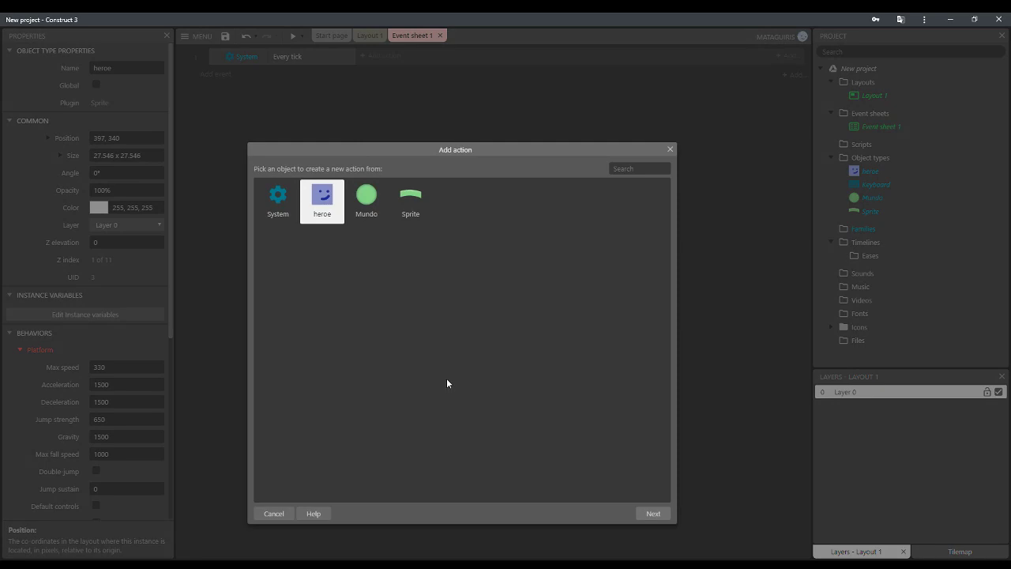
double_click(324, 203)
scroll(431, 316, down, 10)
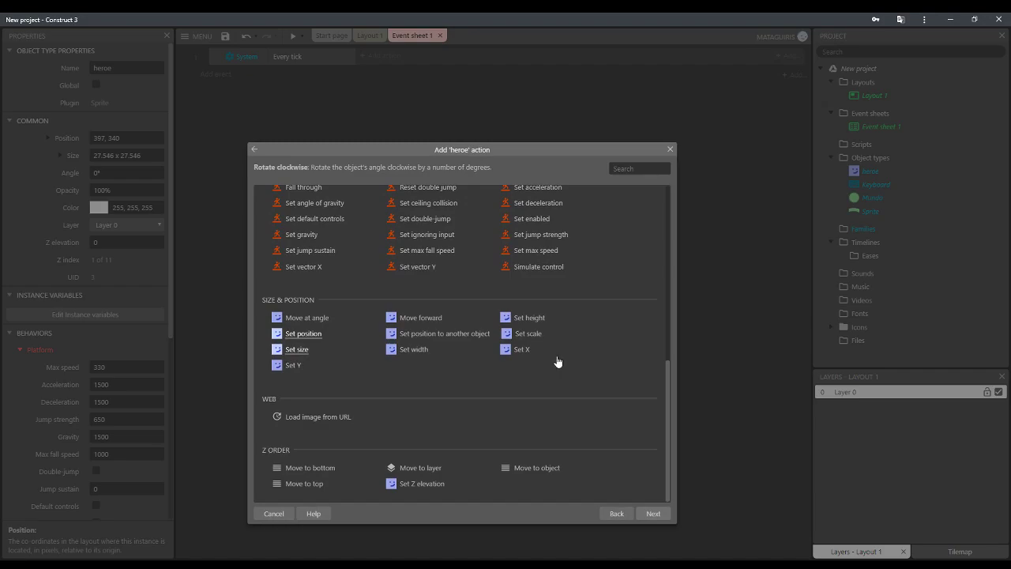
double_click(517, 350)
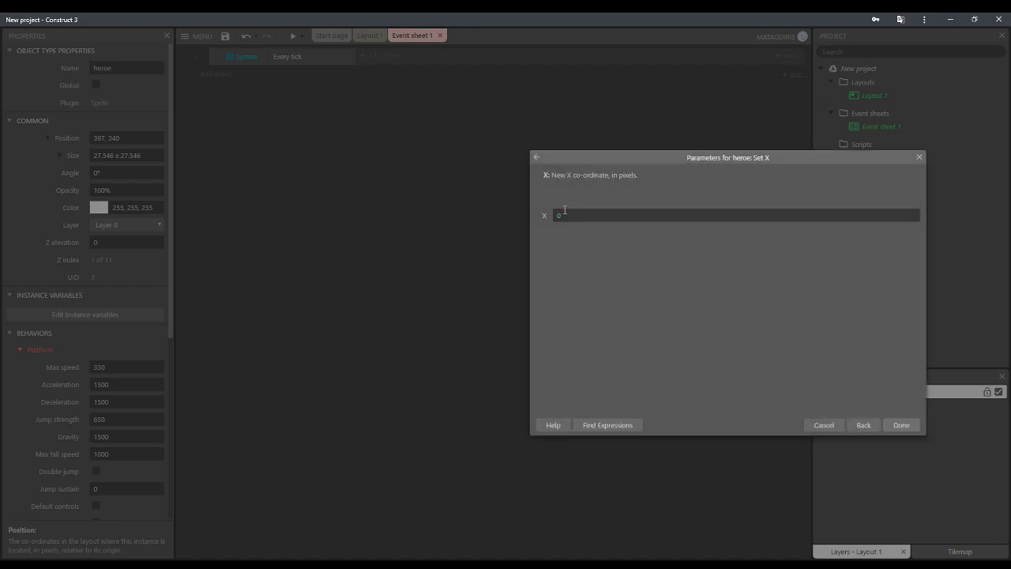
text(397)
key(Return)
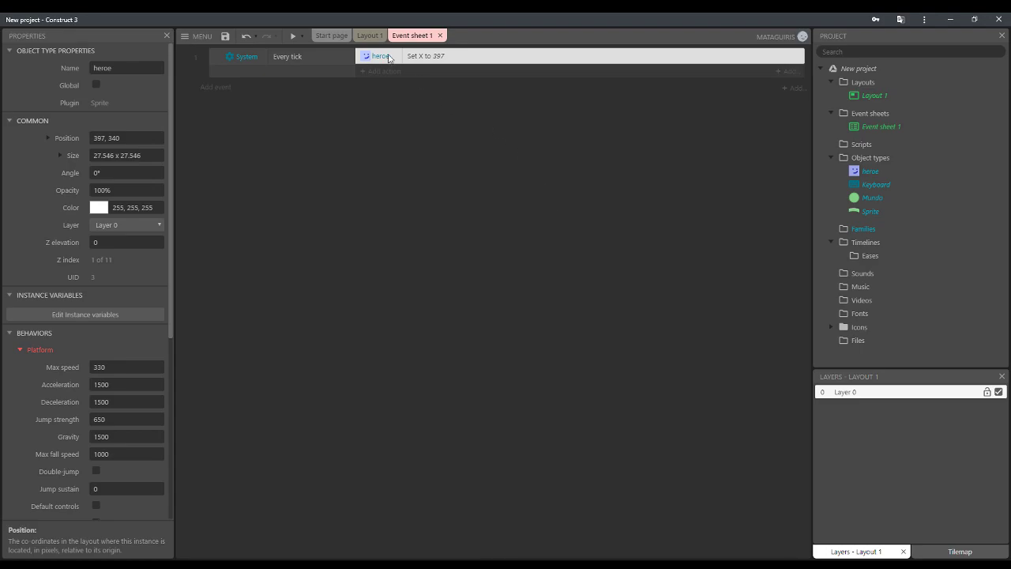
- Add a second event with the Keyboard condition Key is down for the Right arrow
click(225, 88)
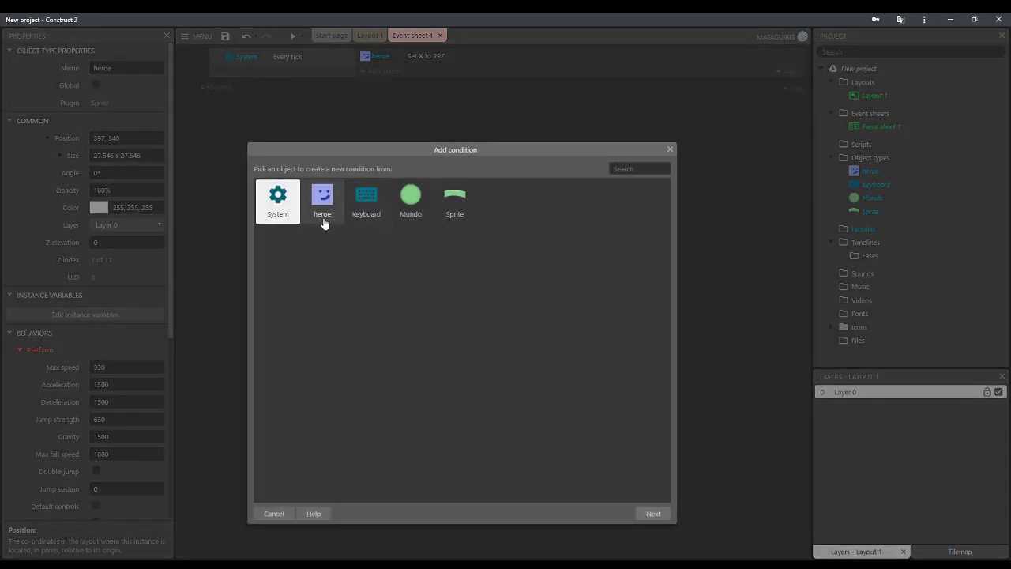
double_click(366, 201)
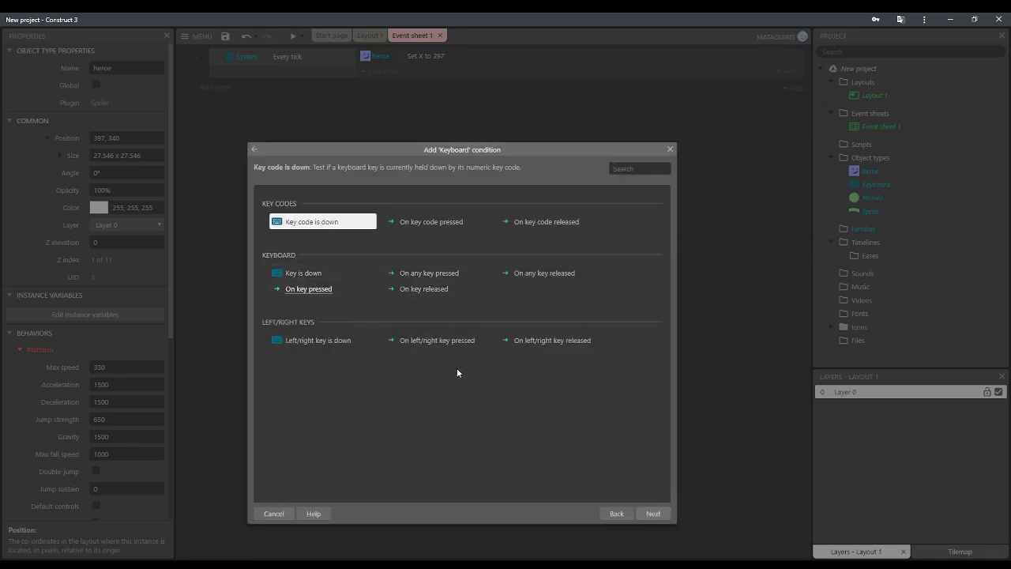
double_click(314, 222)
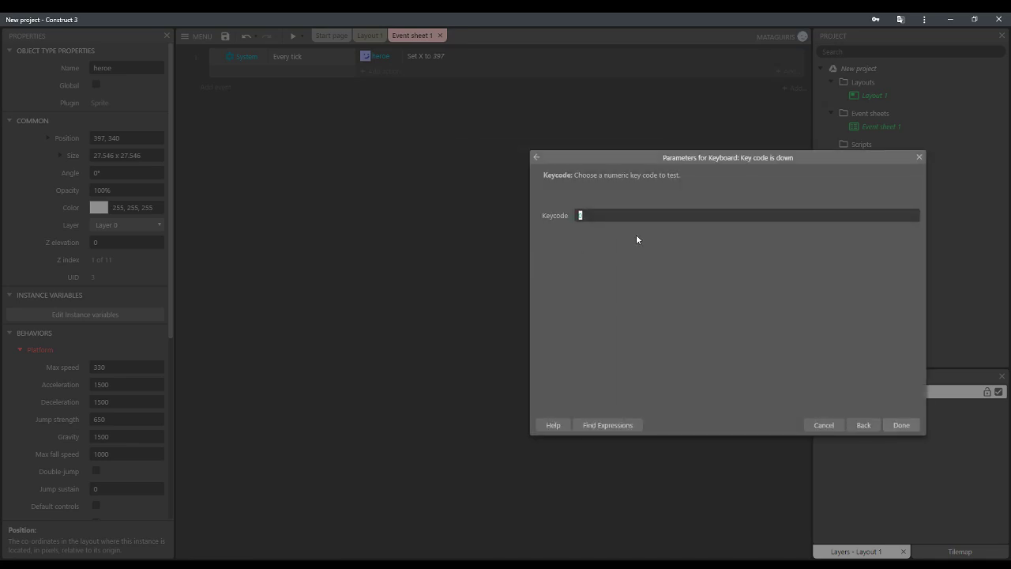
click(864, 425)
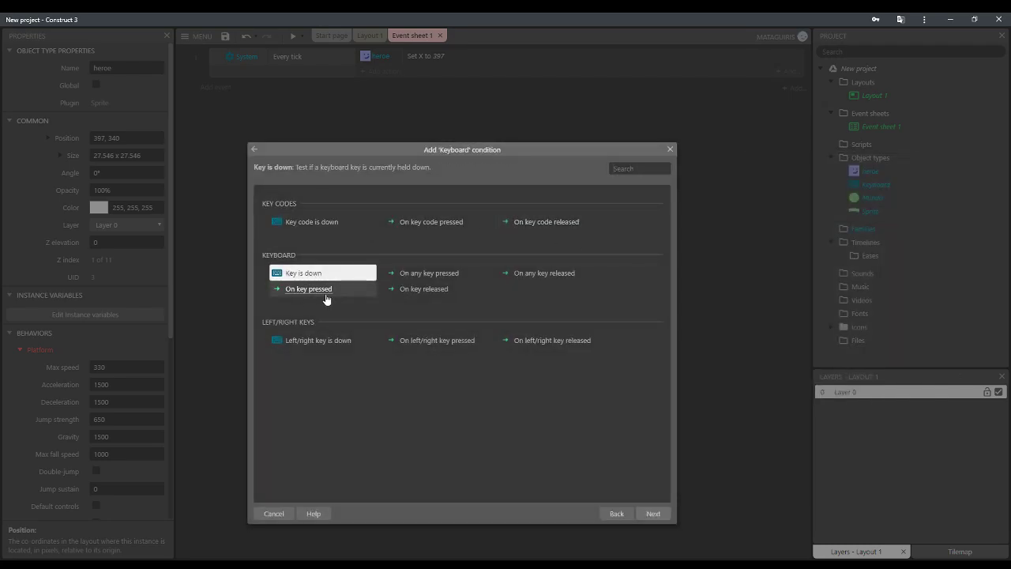
double_click(308, 274)
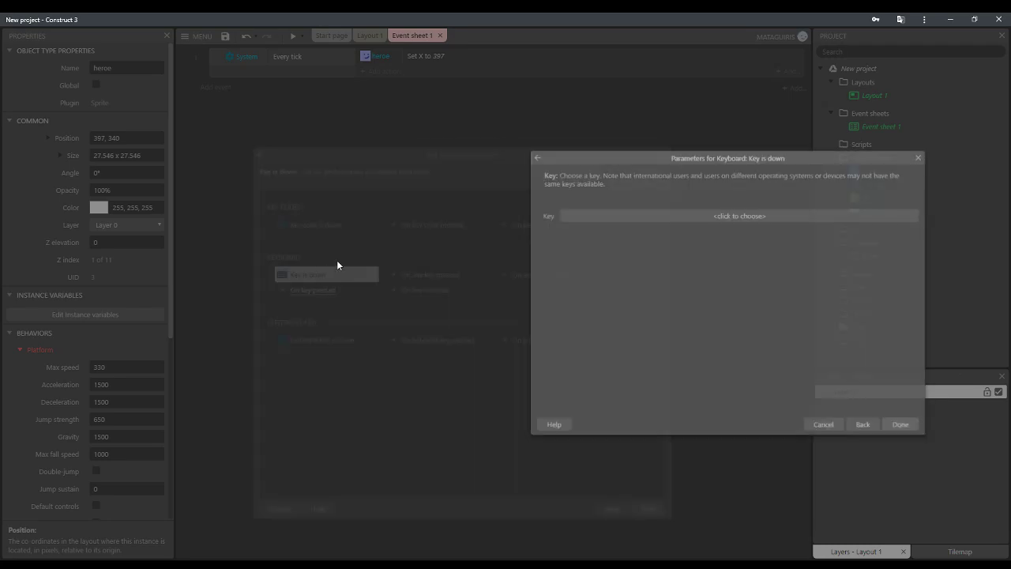
click(640, 214)
key(Right)
key(Return)
key(Return)
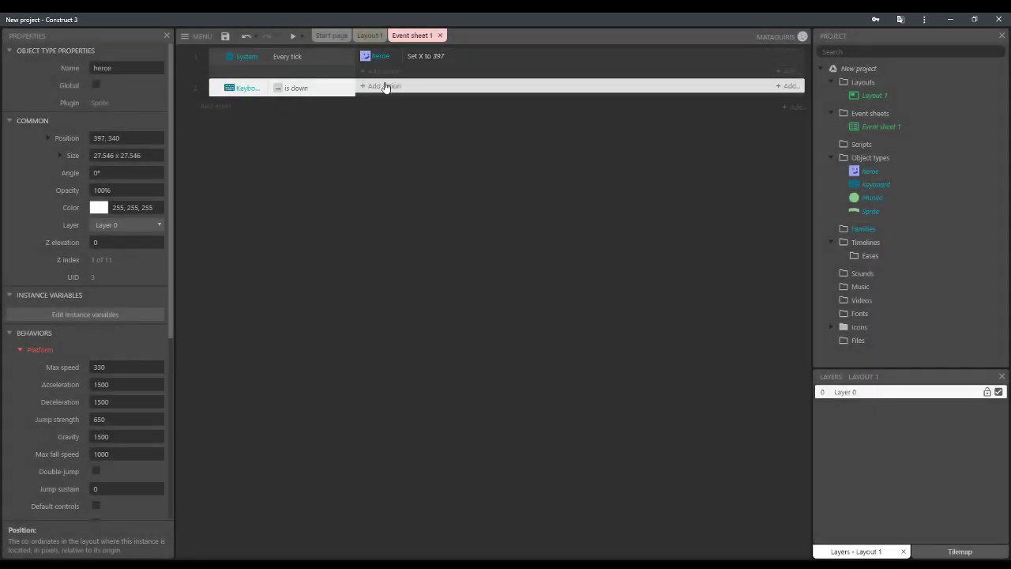
- Add a Mundo action to the Right arrow event that rotates it counter-clockwise by 100*dt degrees
click(386, 86)
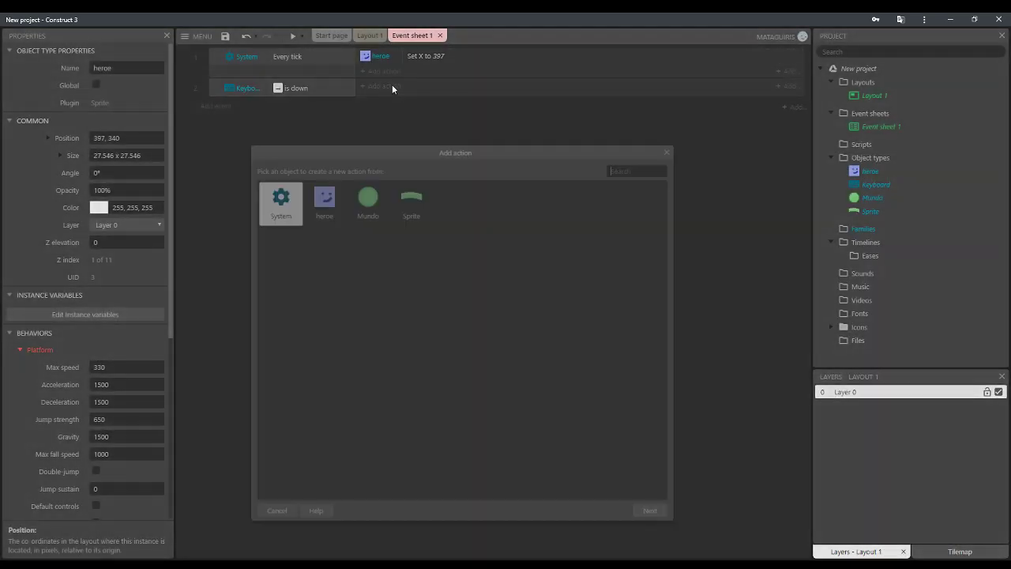
click(364, 208)
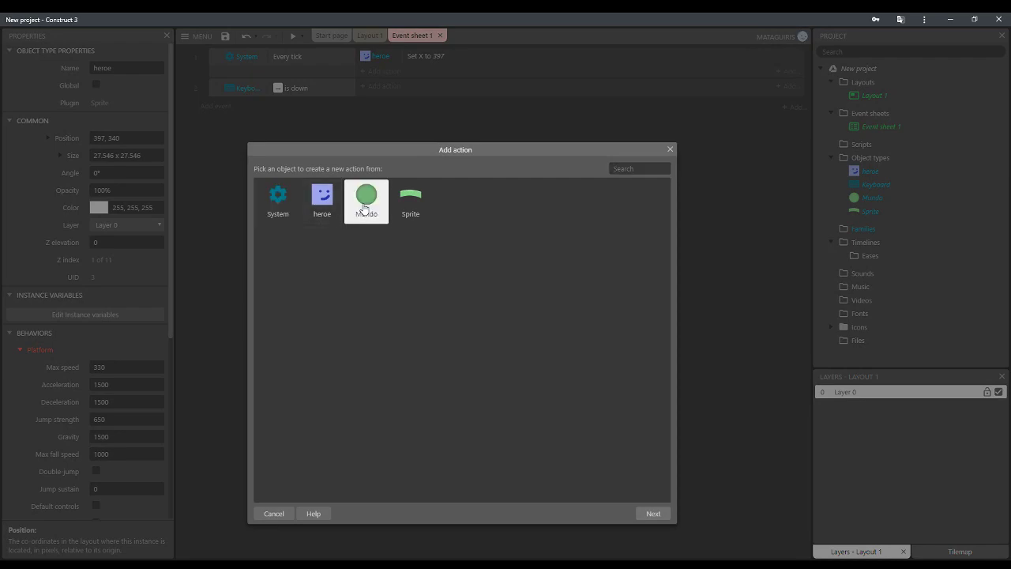
double_click(364, 208)
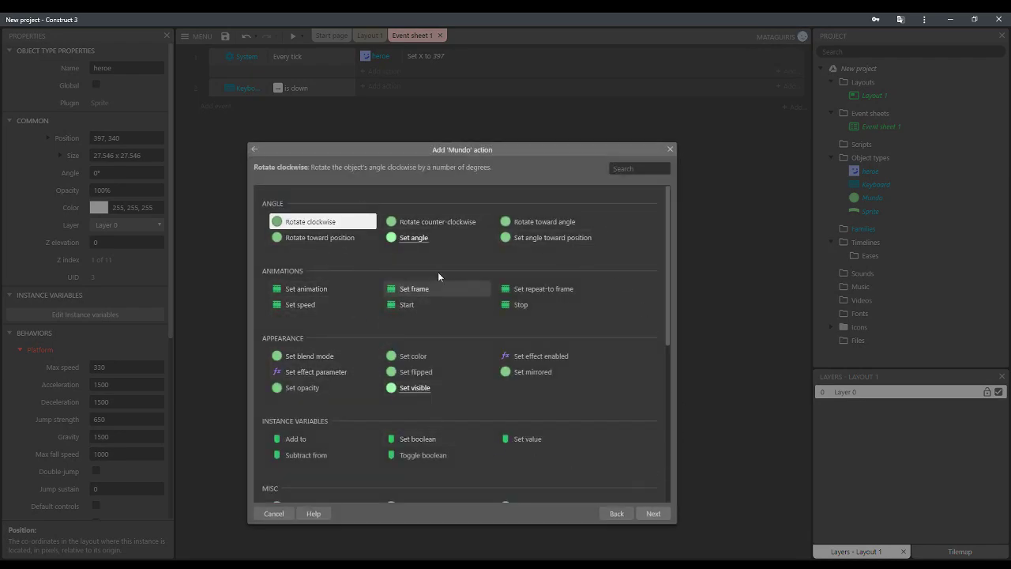
click(419, 226)
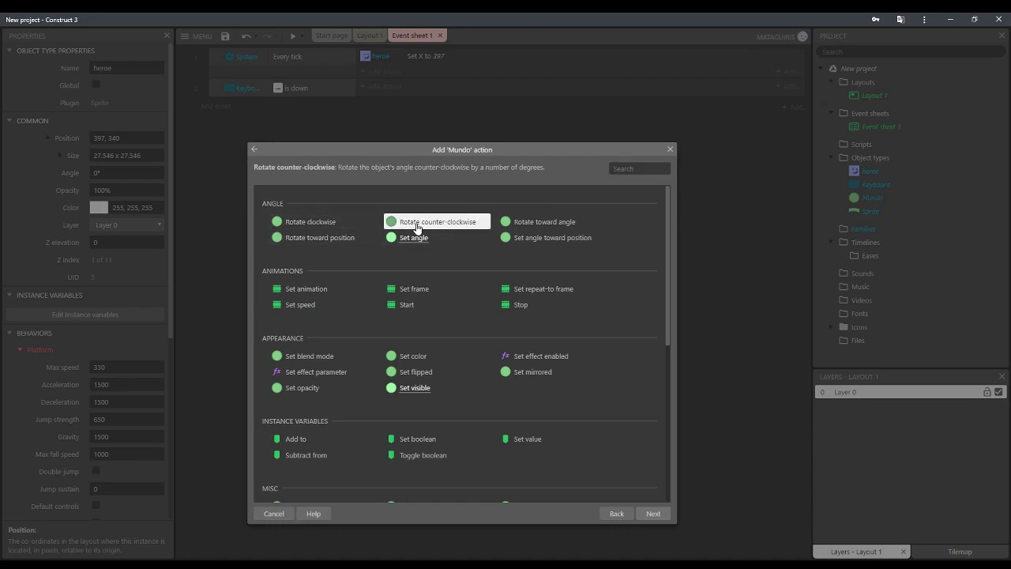
double_click(416, 226)
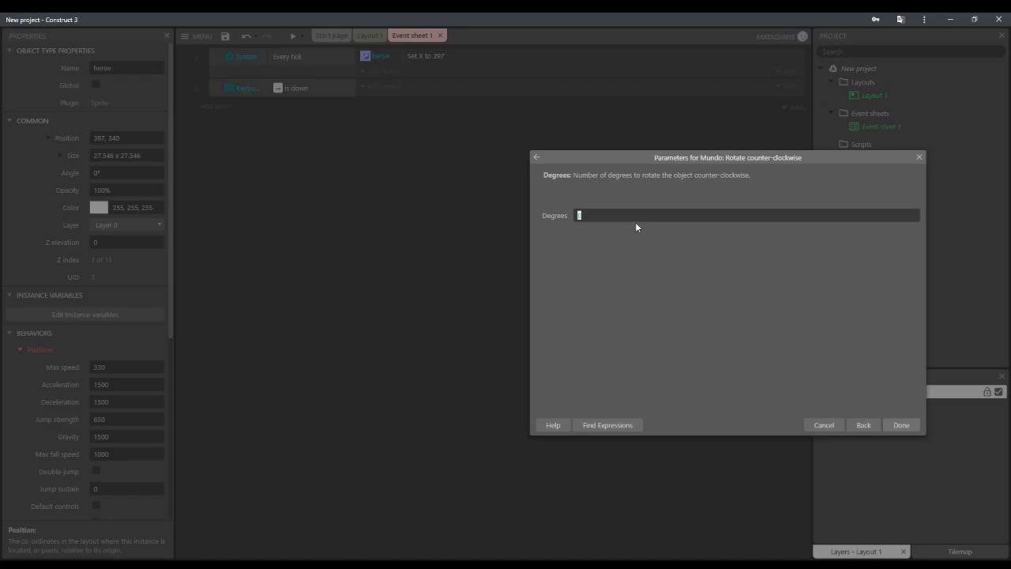
text(100*dt)
key(Return)
key(Return)
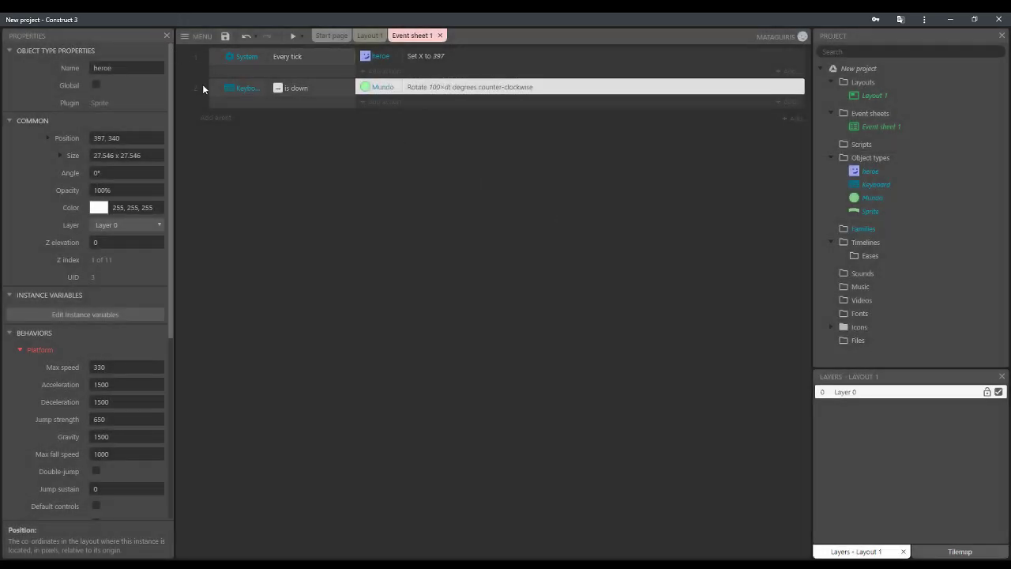
- Check which key is assigned to the Keyboard condition of the second event
double_click(280, 89)
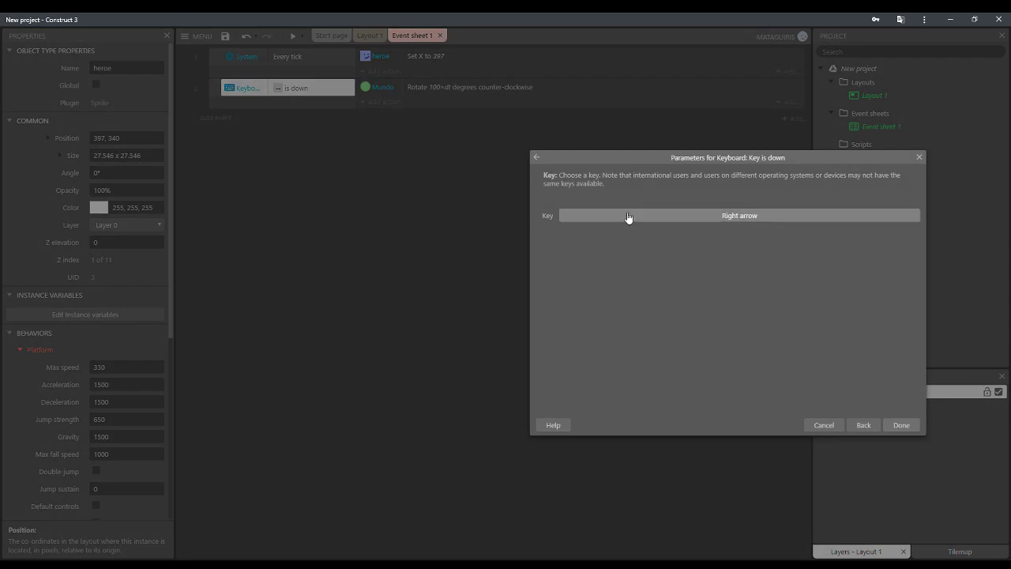
click(629, 217)
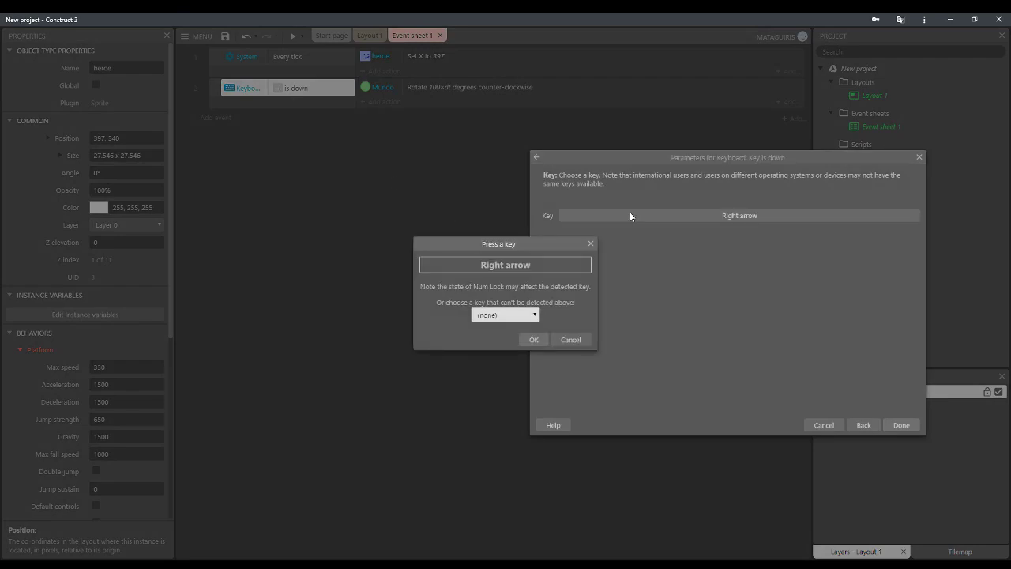
key(Return)
key(Return)
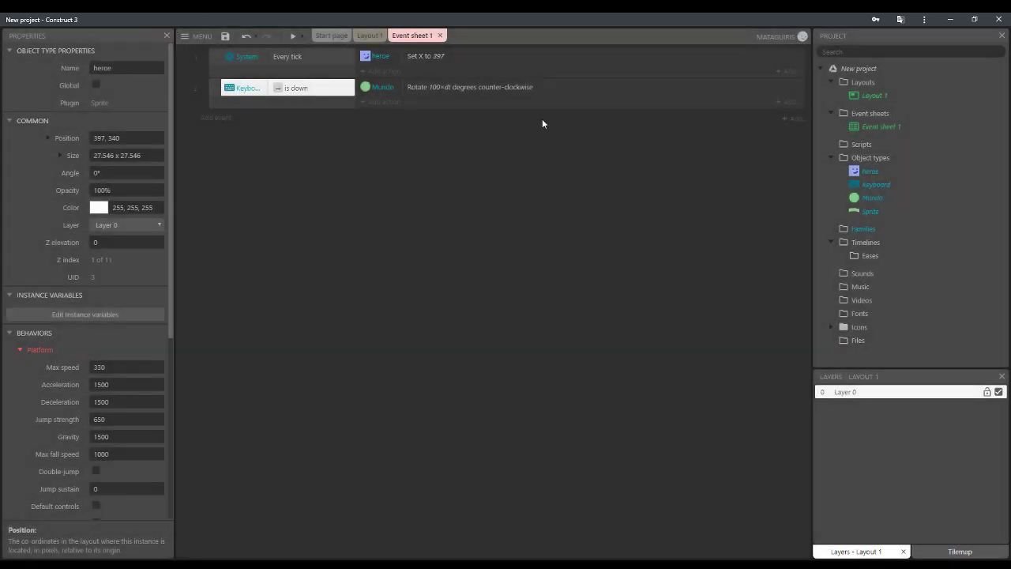
- Duplicate the Right arrow event and set the copy's key to Left arrow
click(225, 96)
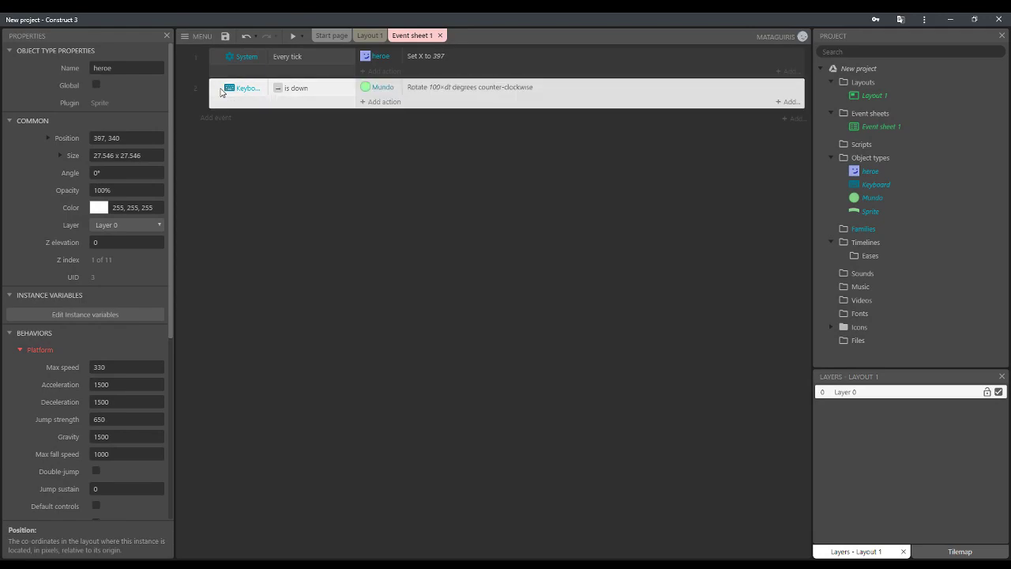
key(ctrl+c)
key(ctrl+v)
double_click(282, 120)
click(653, 214)
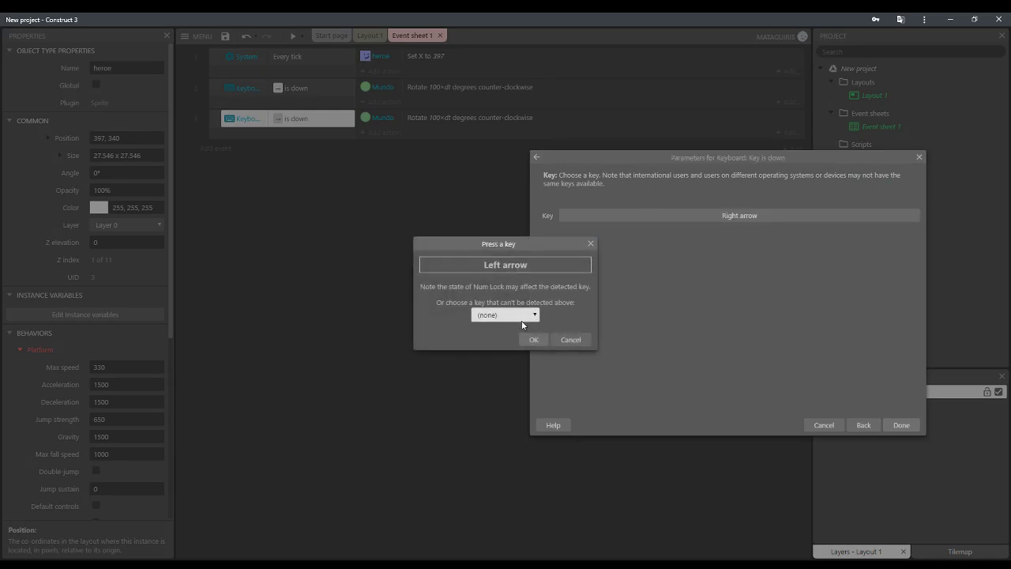
click(534, 339)
click(900, 425)
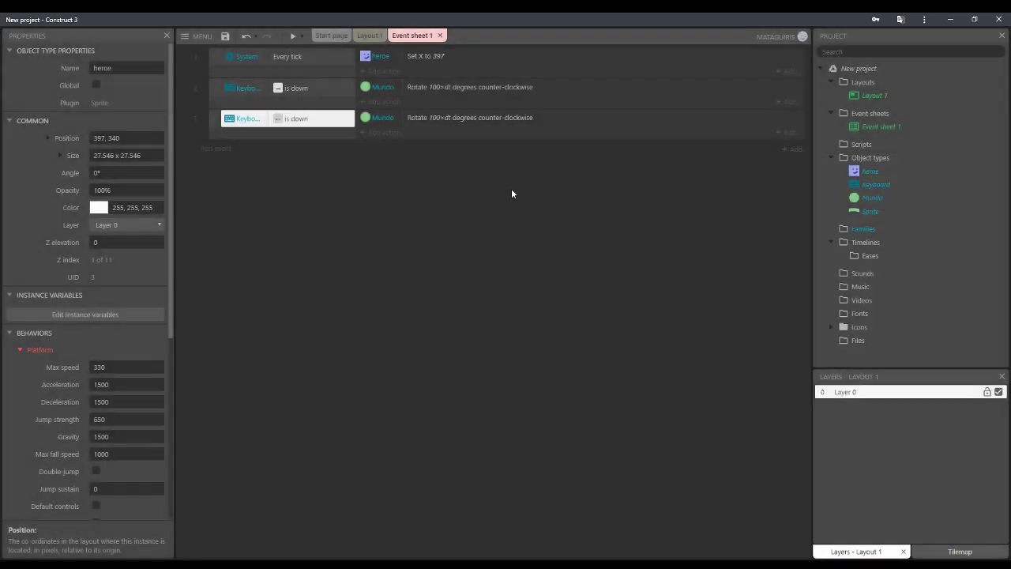
- Change the Left arrow event's Mundo action to Rotate clockwise, keeping 100*dt degrees
double_click(455, 117)
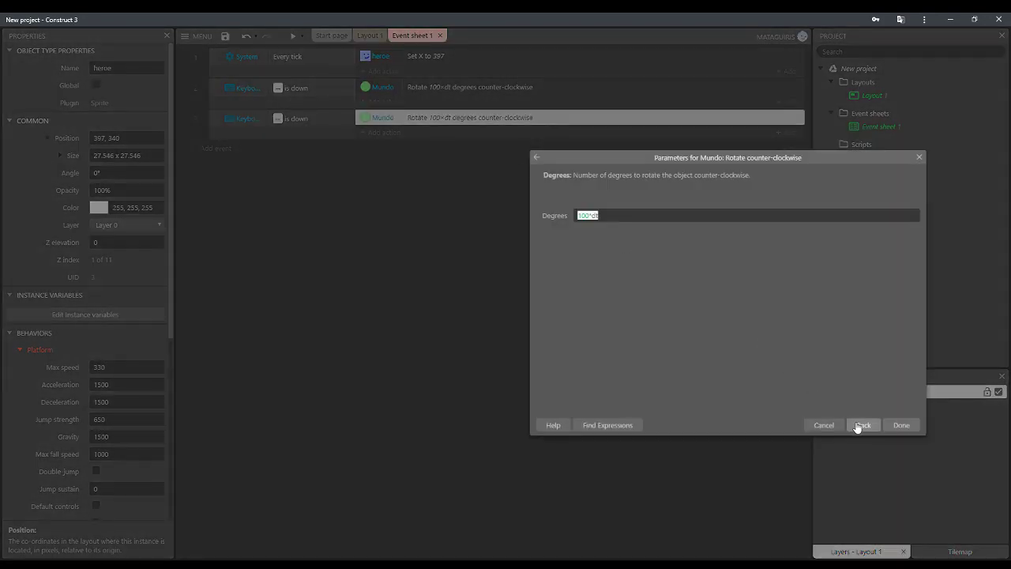
click(859, 425)
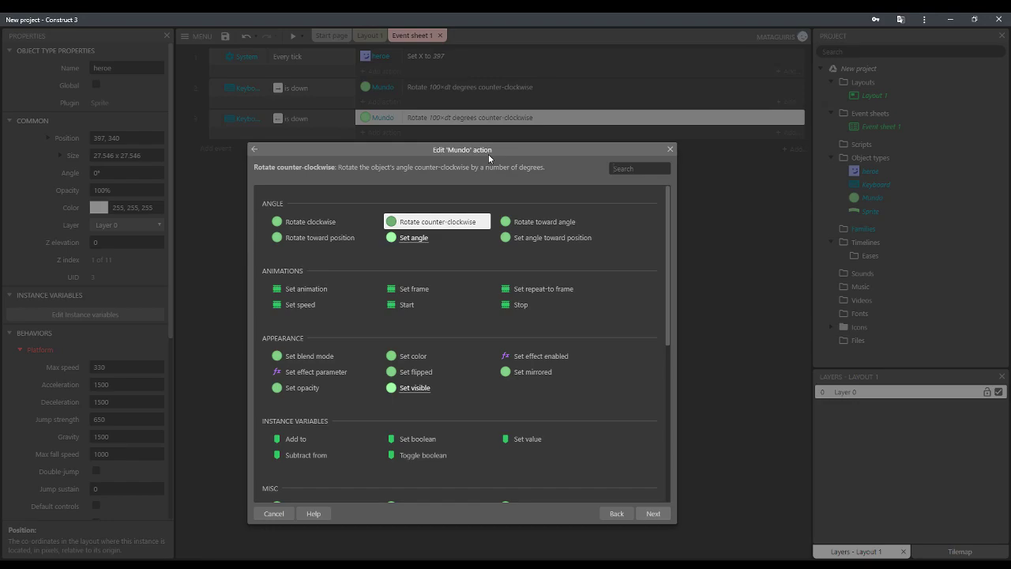
double_click(332, 224)
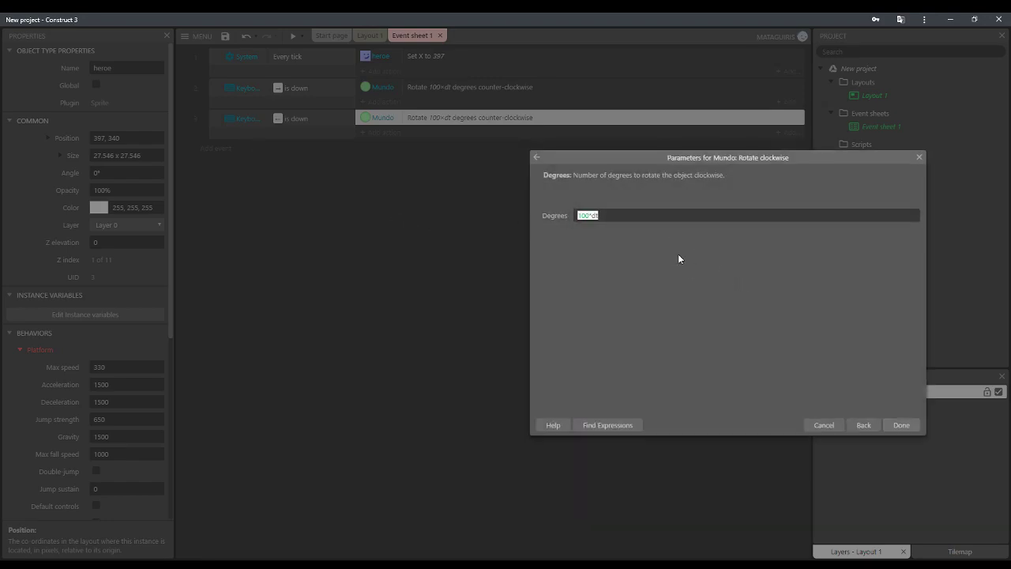
click(900, 423)
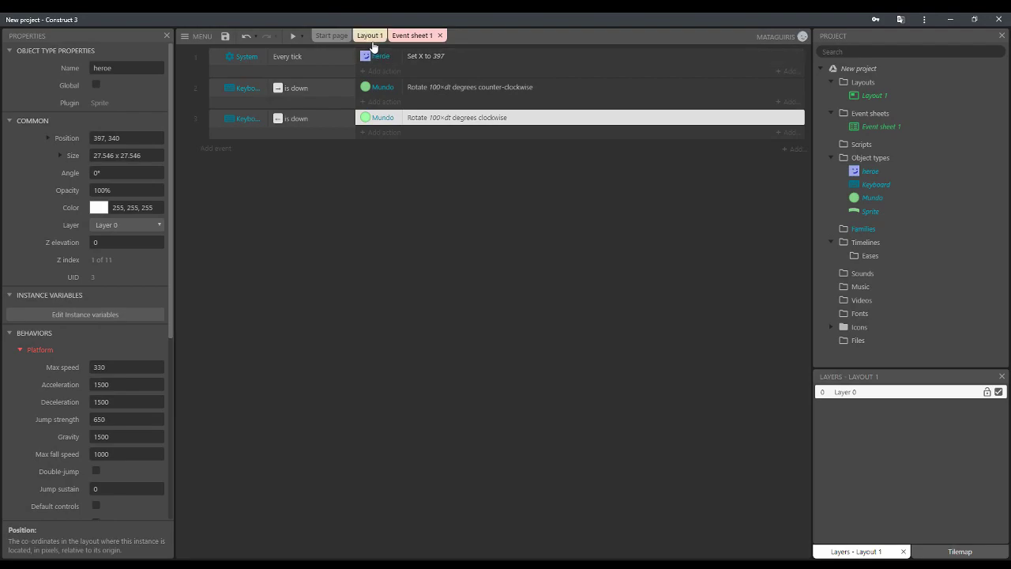
- Duplicate the Left arrow event and set the copy's Keyboard condition to the Up arrow key
click(221, 124)
key(ctrl+c)
key(ctrl+v)
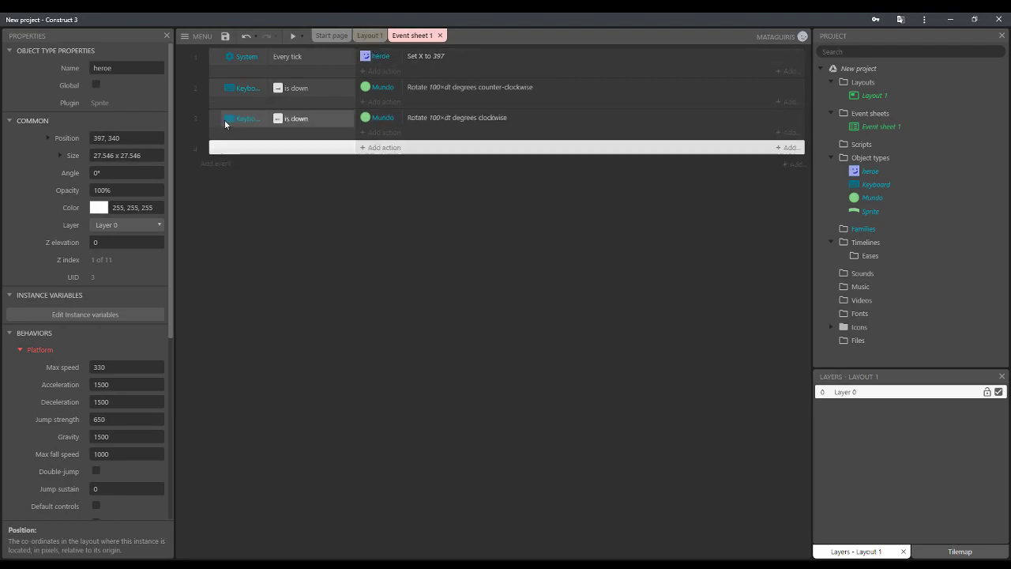
double_click(294, 149)
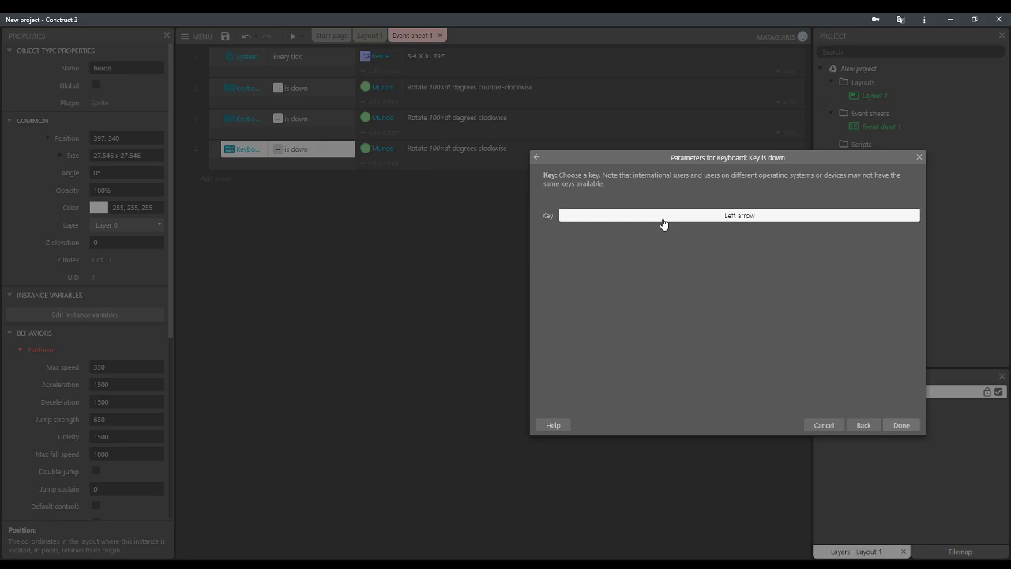
click(663, 220)
key(Up)
click(533, 339)
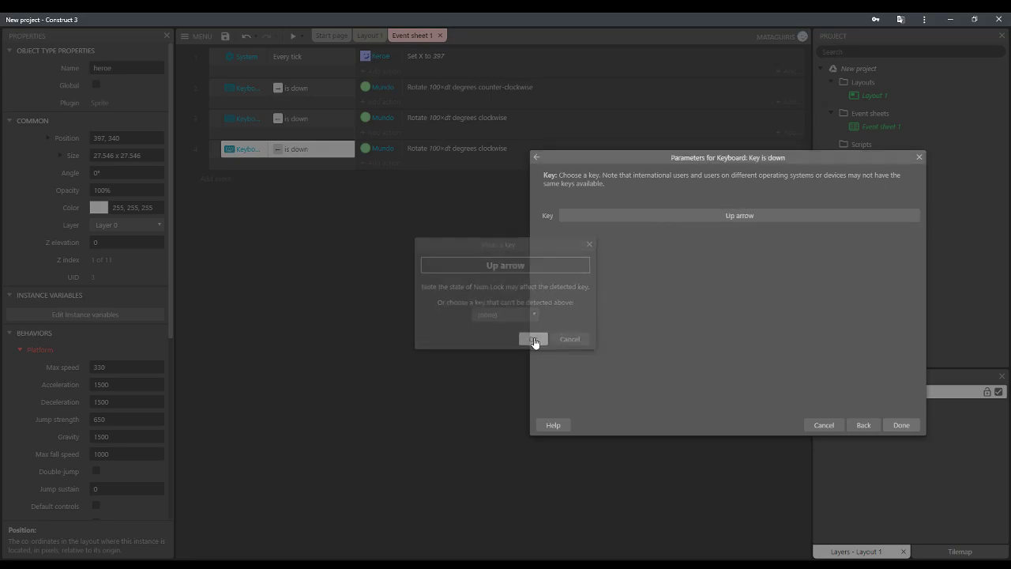
click(902, 425)
- Replace the Up arrow event's Mundo rotation with a heroe Platform action, Simulate control set to Jump
double_click(431, 149)
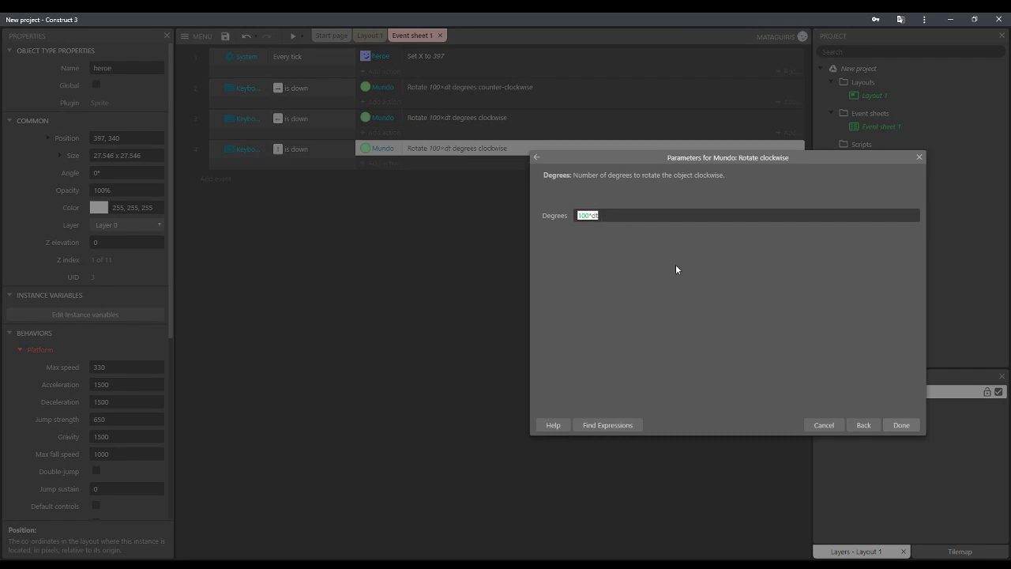
click(860, 425)
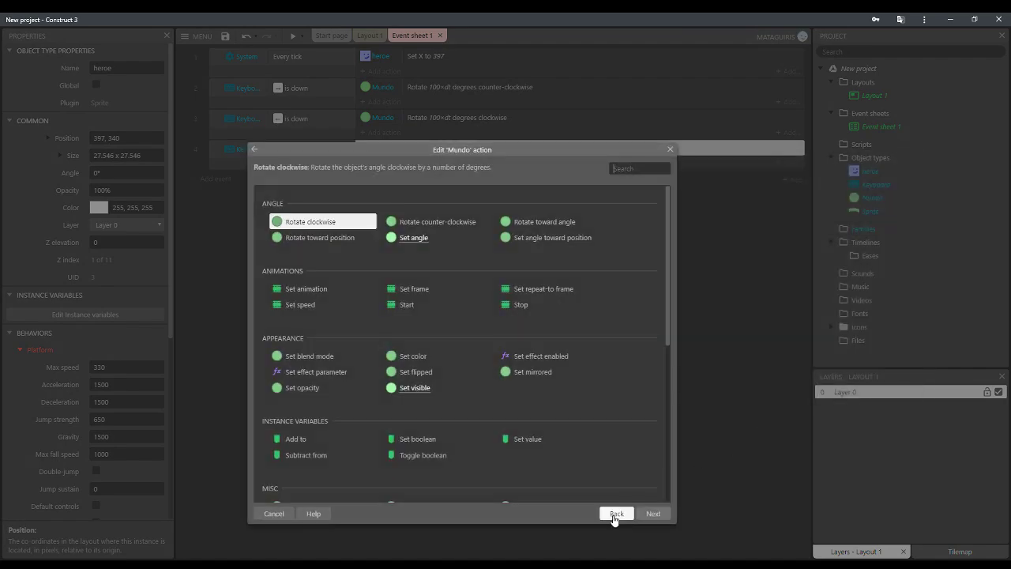
click(615, 515)
double_click(320, 202)
scroll(428, 392, down, 5)
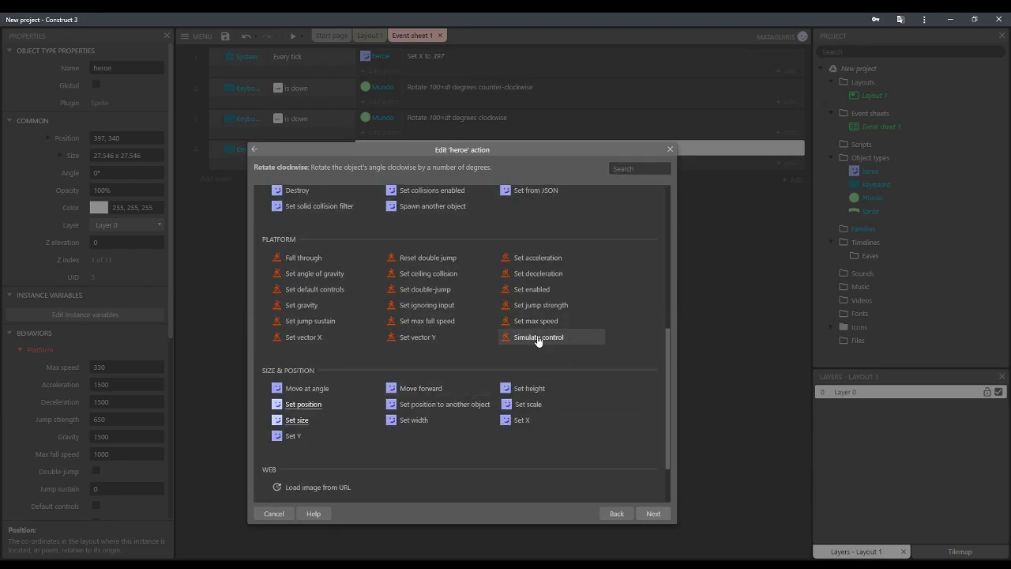
double_click(538, 337)
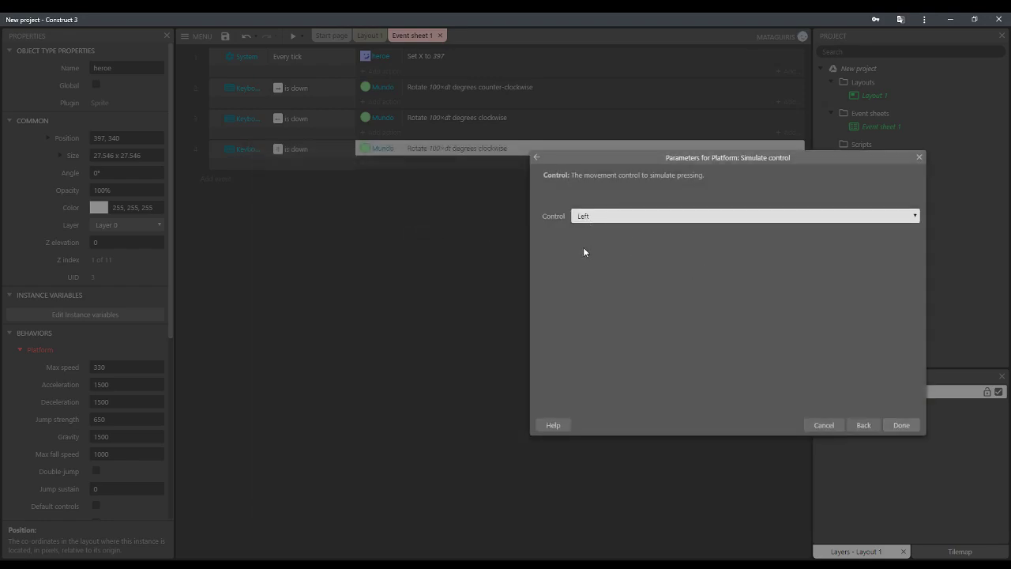
click(902, 426)
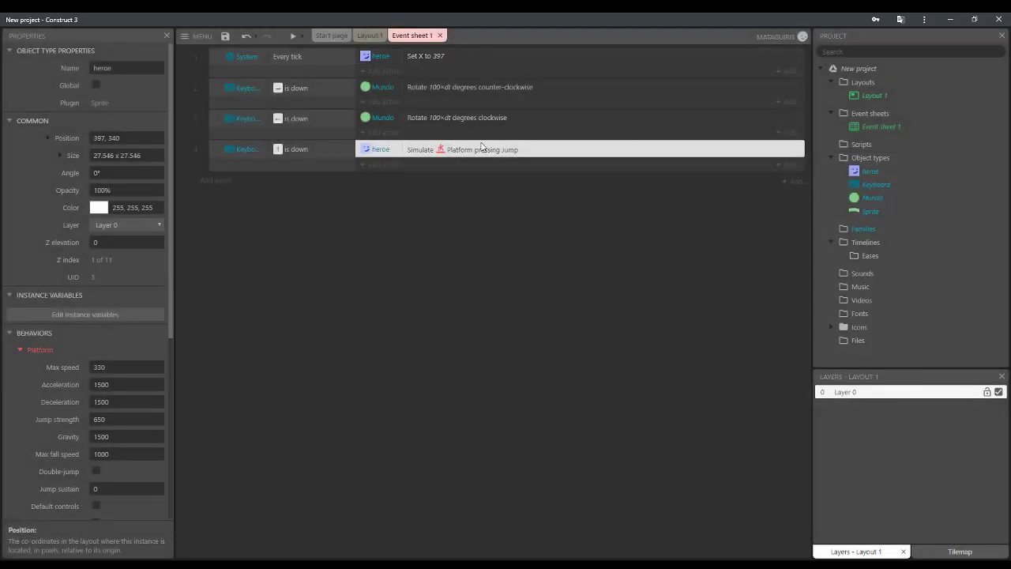
- Examine the collision polygon of the Mundo sprite in Layout 1
click(369, 35)
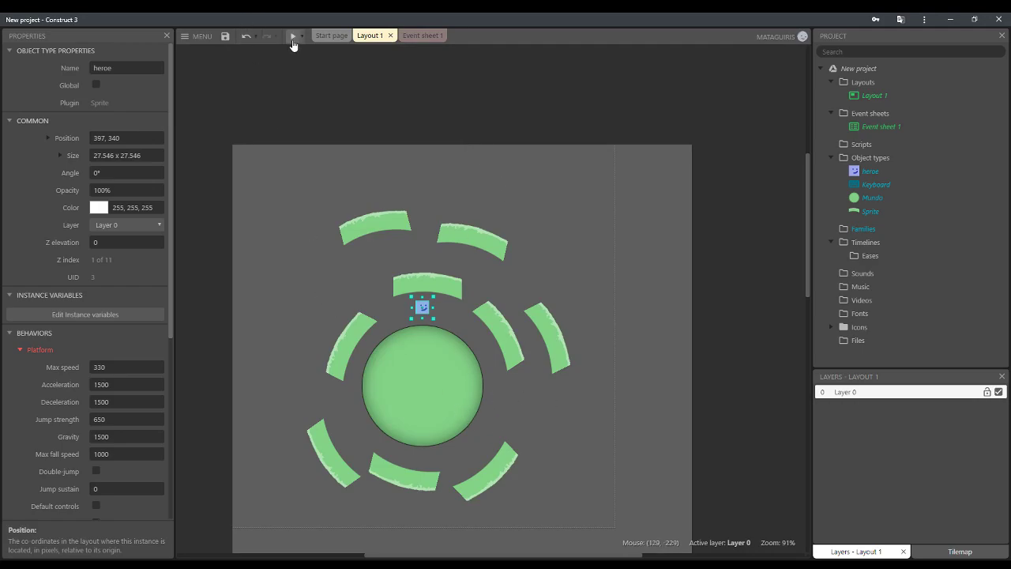
double_click(406, 388)
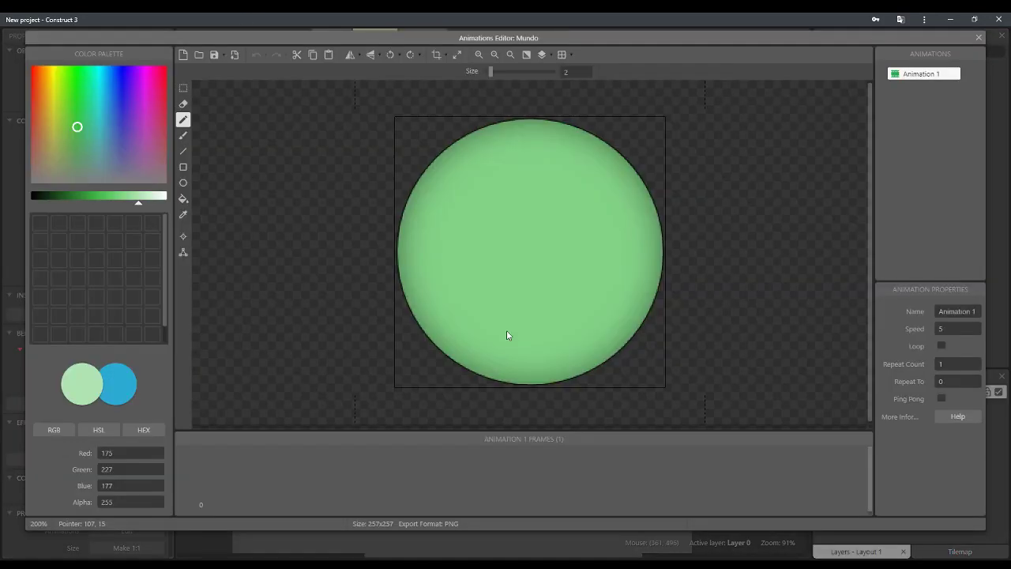
click(183, 252)
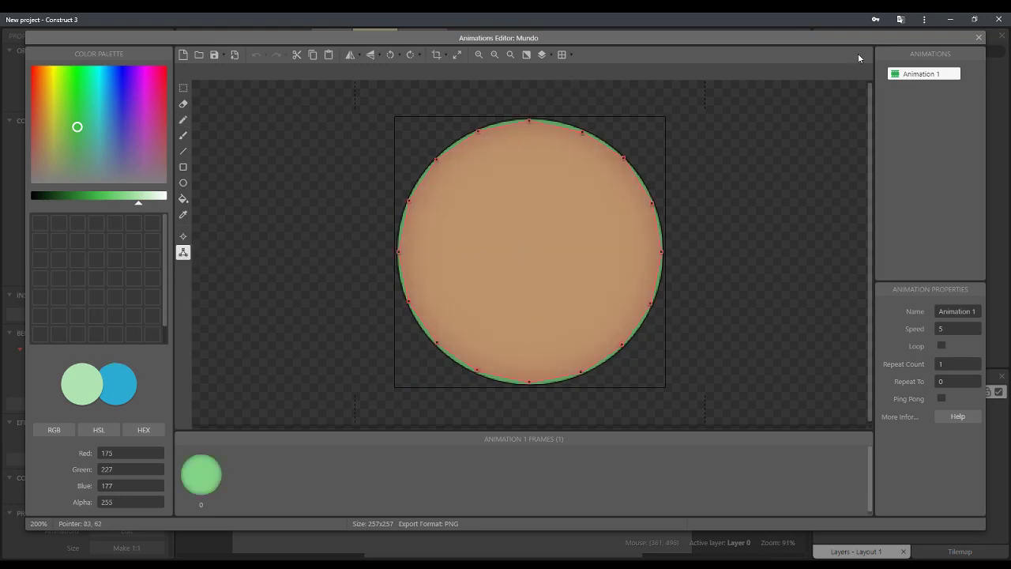
click(979, 37)
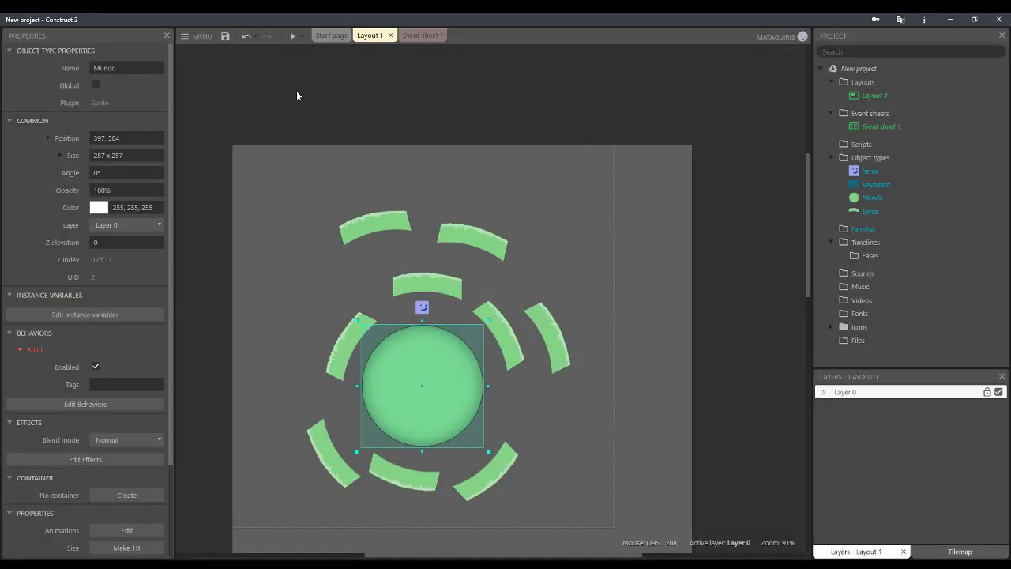
- Brush two darker green spots (RGB 61, 175, 67) onto opposite sides of the Mundo sprite image
double_click(429, 370)
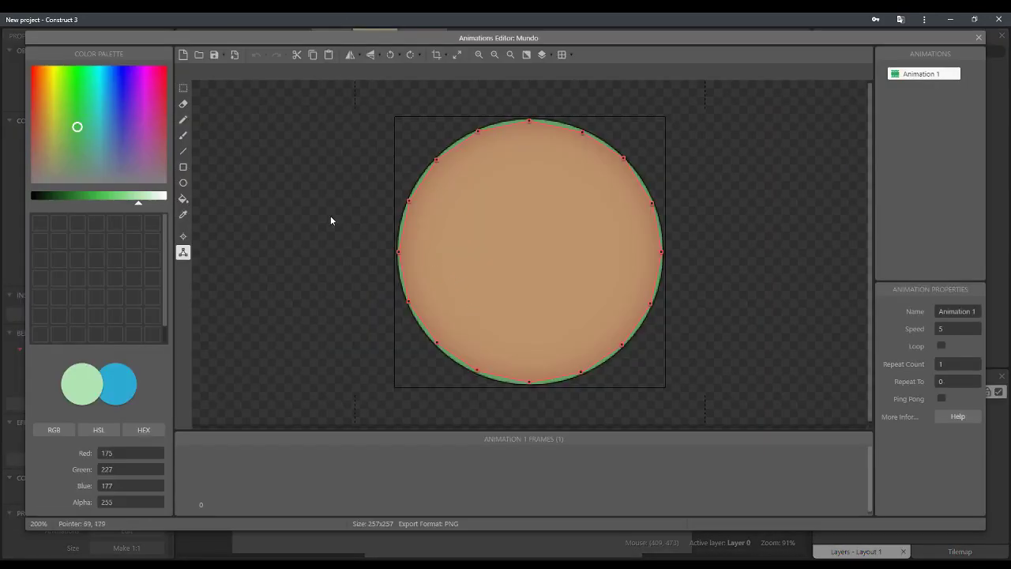
click(184, 135)
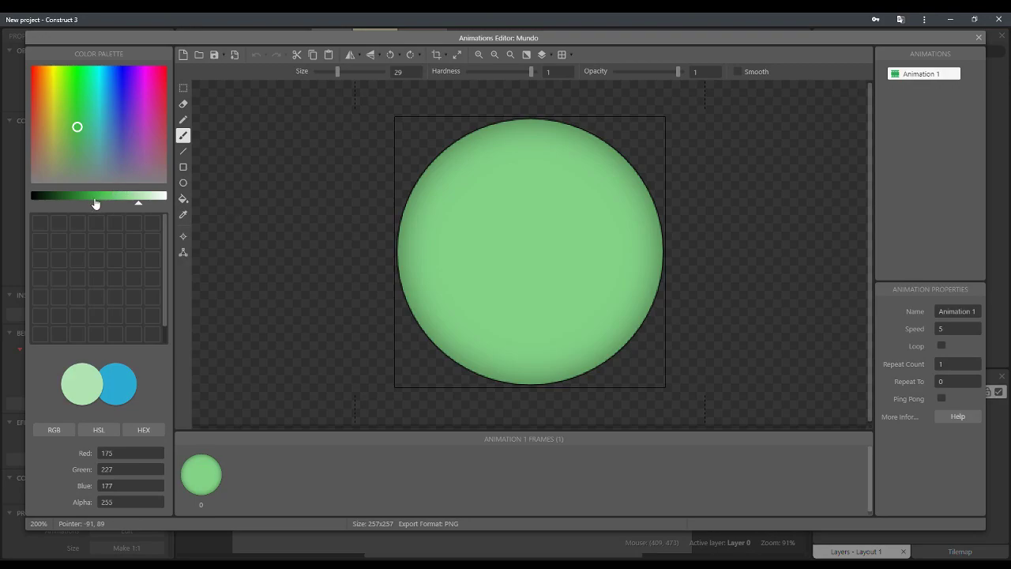
click(95, 204)
click(615, 276)
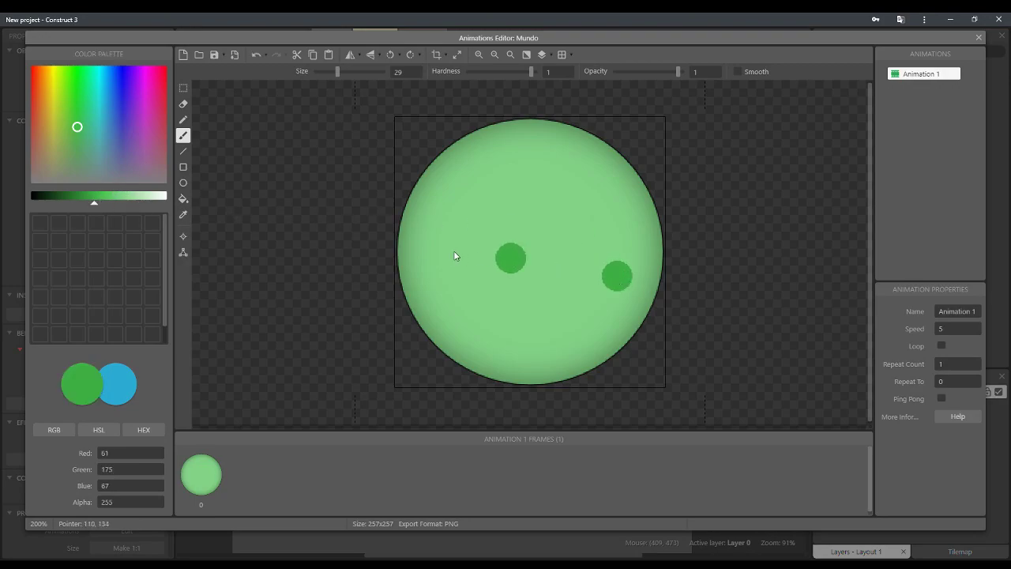
click(455, 252)
click(978, 38)
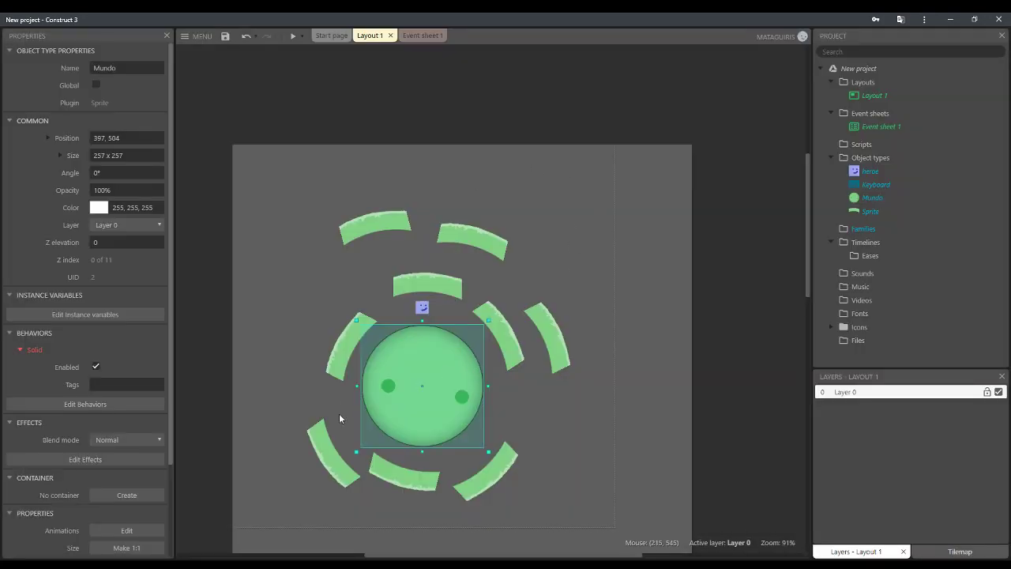
- Preview the layout to test the planet's rotation and the hero's jump, and return to the editor
click(294, 37)
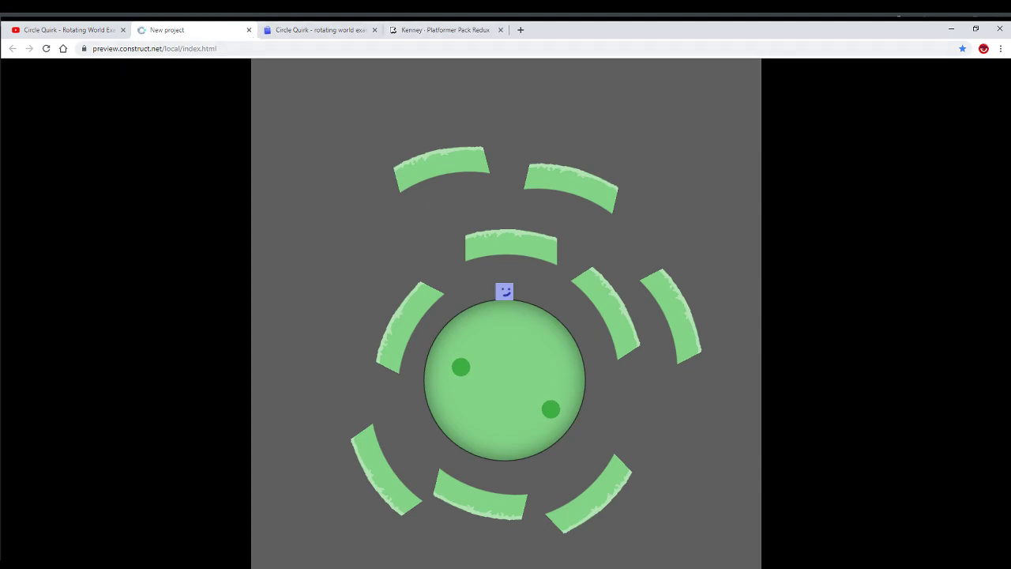
key(alt+Tab)
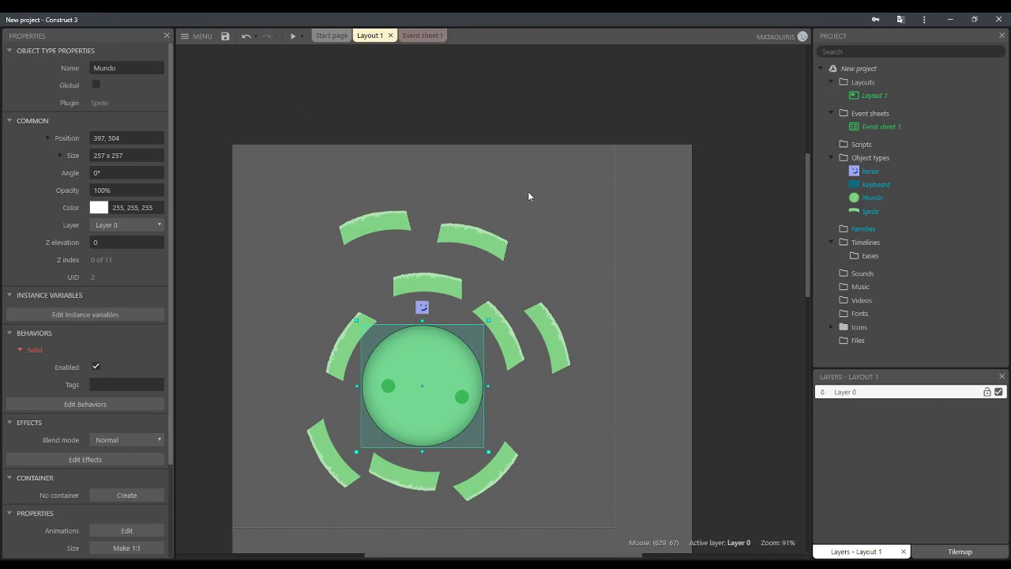
scroll(526, 198, down, 3)
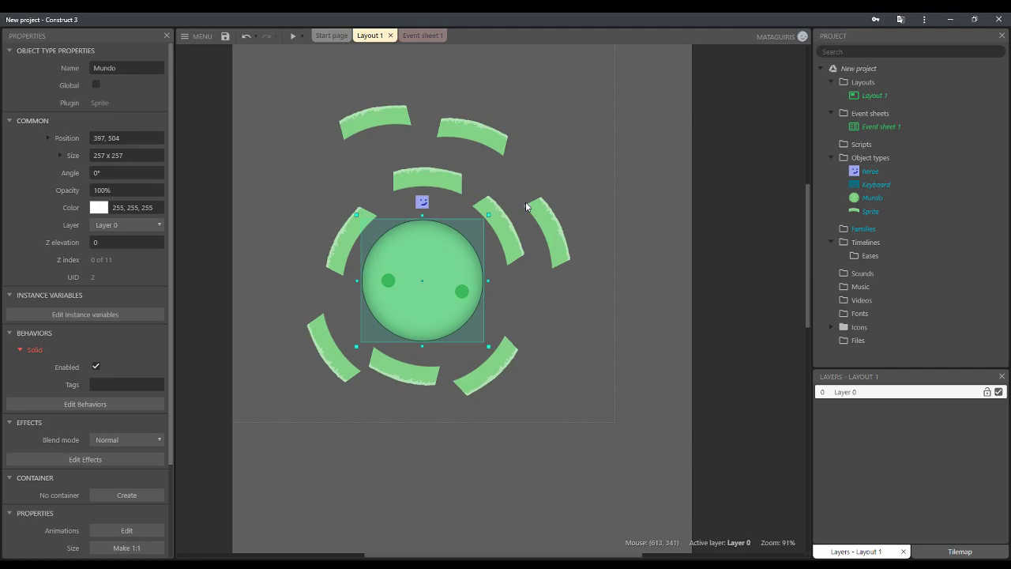
scroll(526, 206, up, 2)
click(498, 190)
click(434, 321)
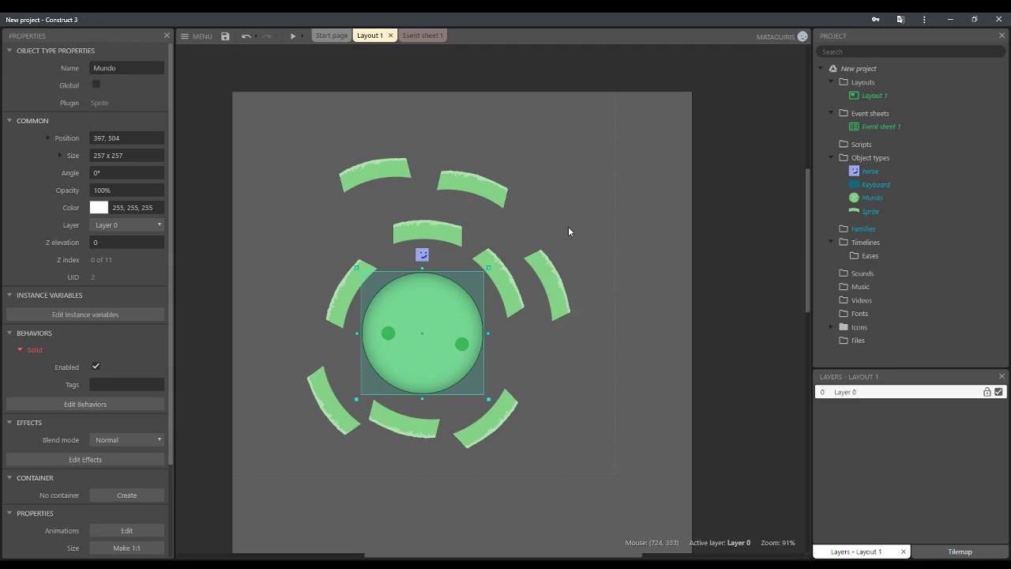
click(568, 230)
click(422, 323)
- Add the Pin behavior to the curved platform object Sprite
click(870, 211)
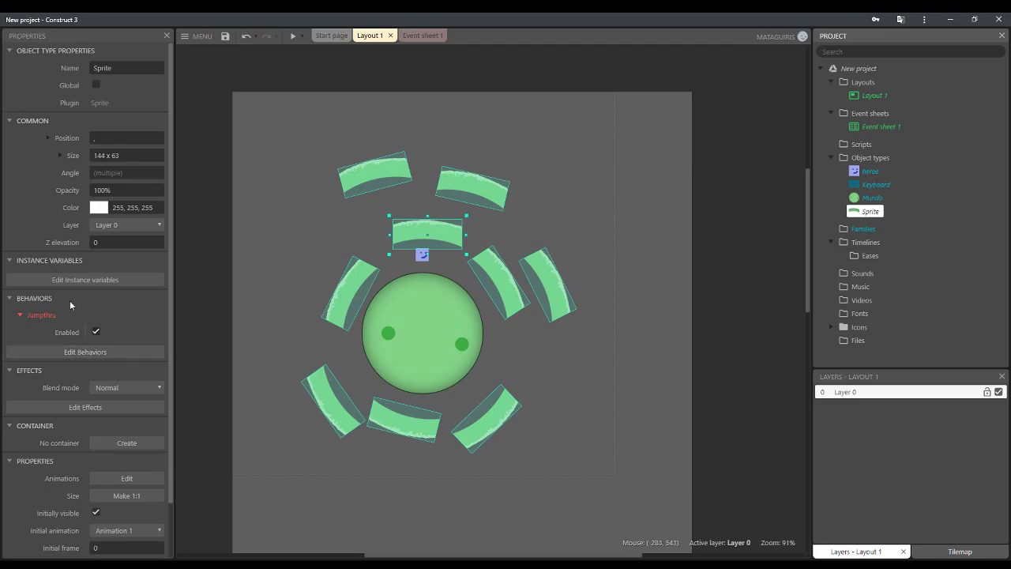
click(94, 353)
click(549, 363)
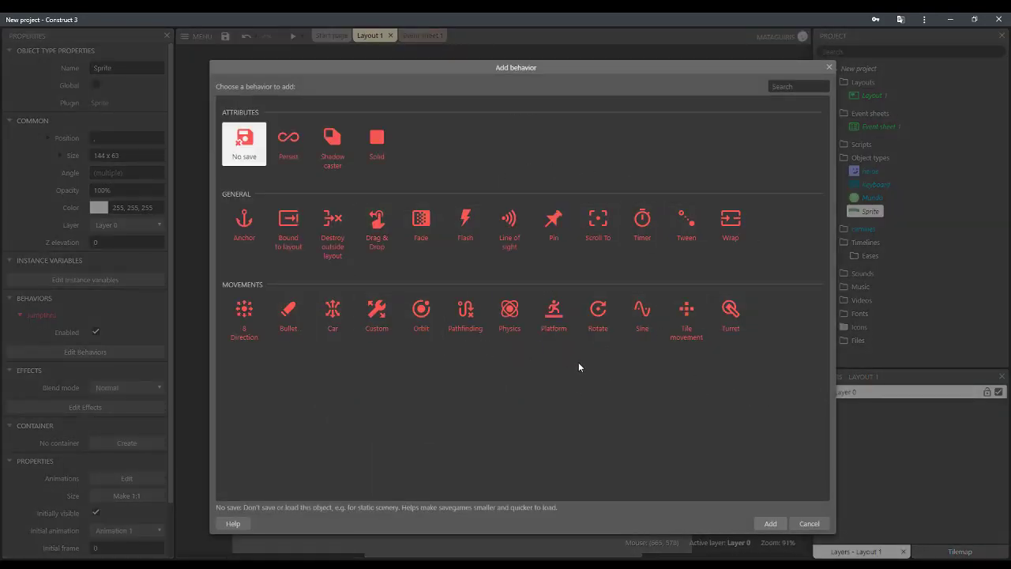
double_click(554, 223)
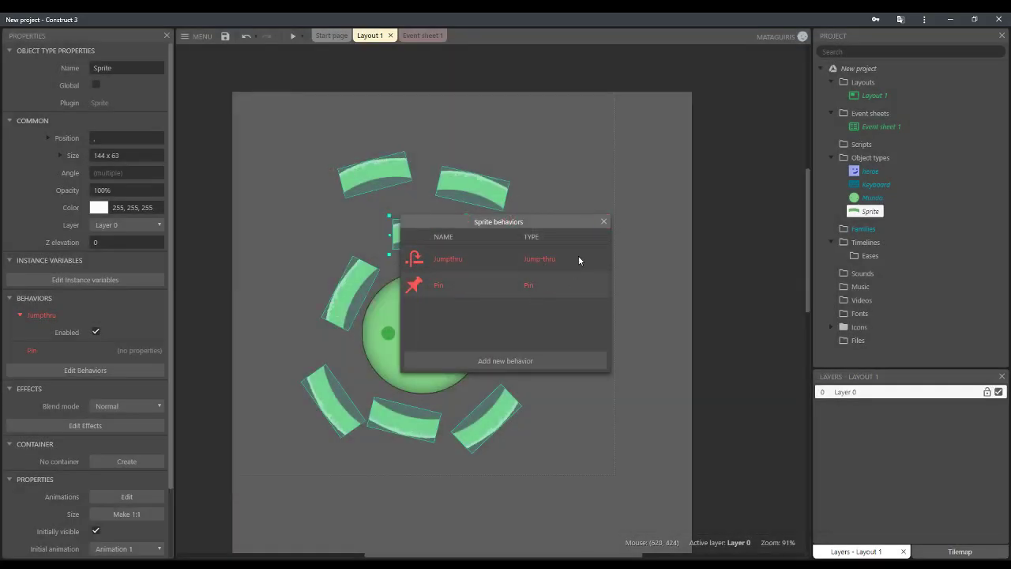
click(604, 221)
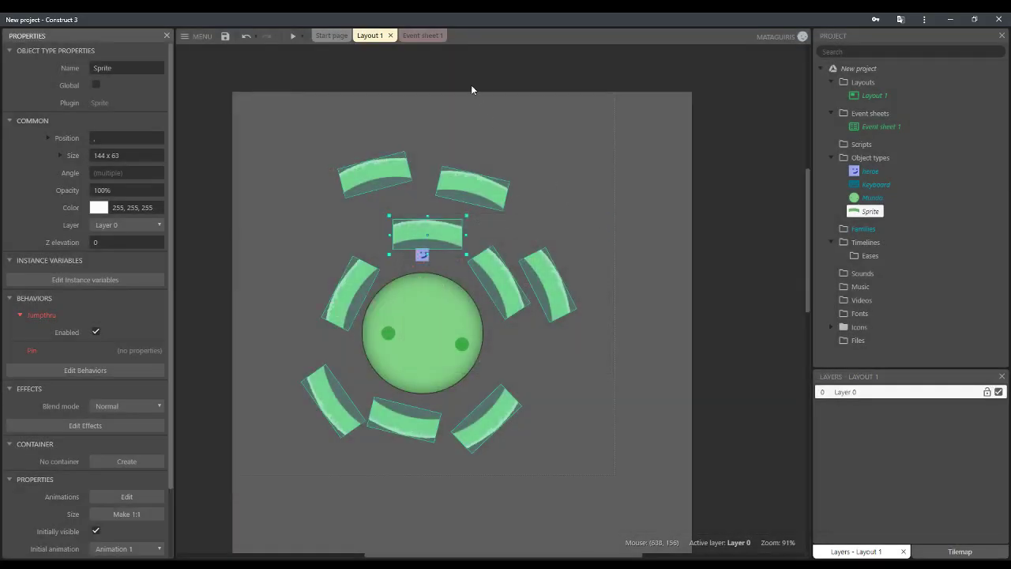
- Add a System On start of layout event to Event sheet 1 and move it directly below the Every tick event
click(422, 36)
click(217, 181)
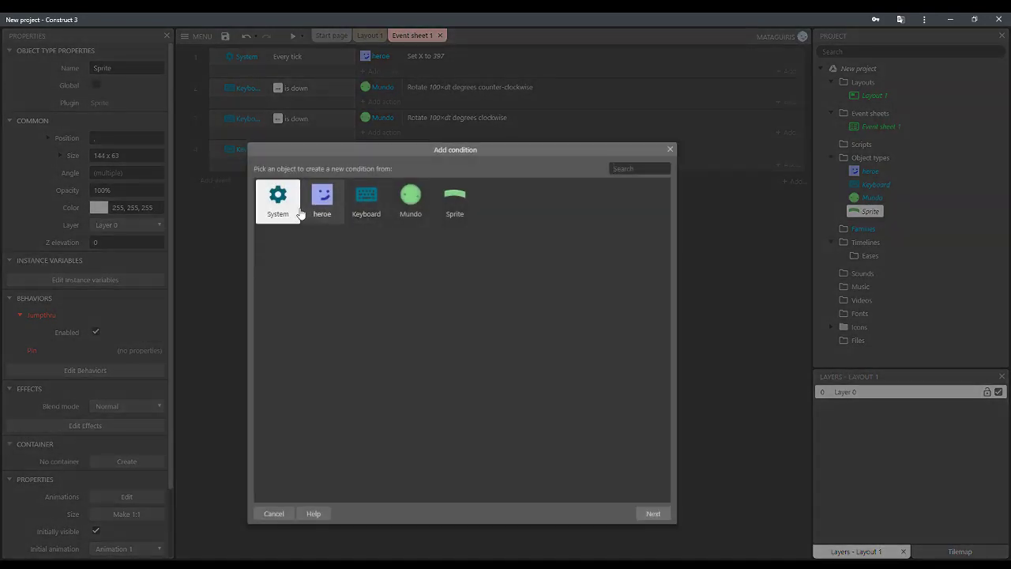
double_click(292, 207)
scroll(416, 399, down, 8)
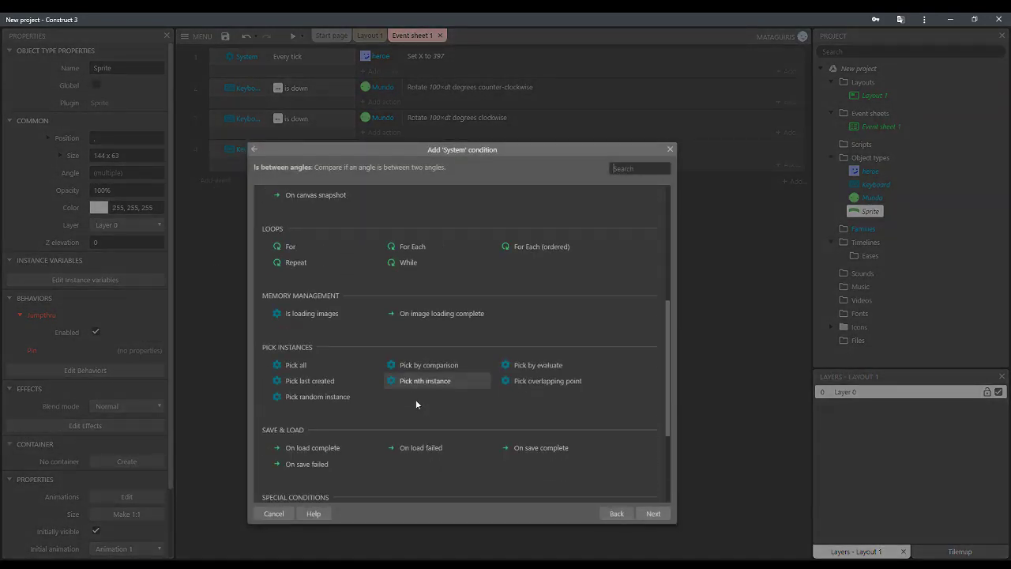
double_click(426, 433)
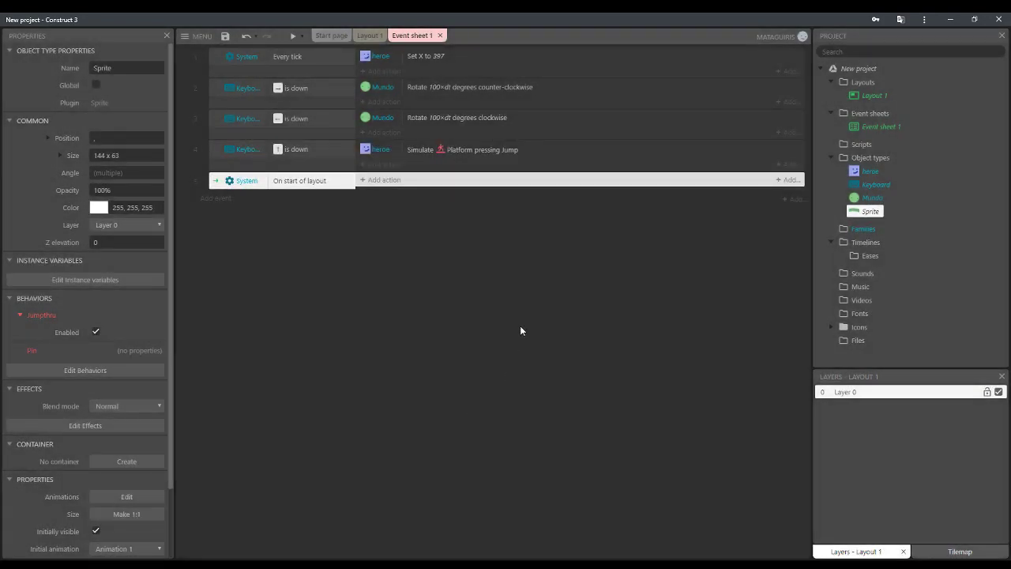
drag(213, 184, 227, 79)
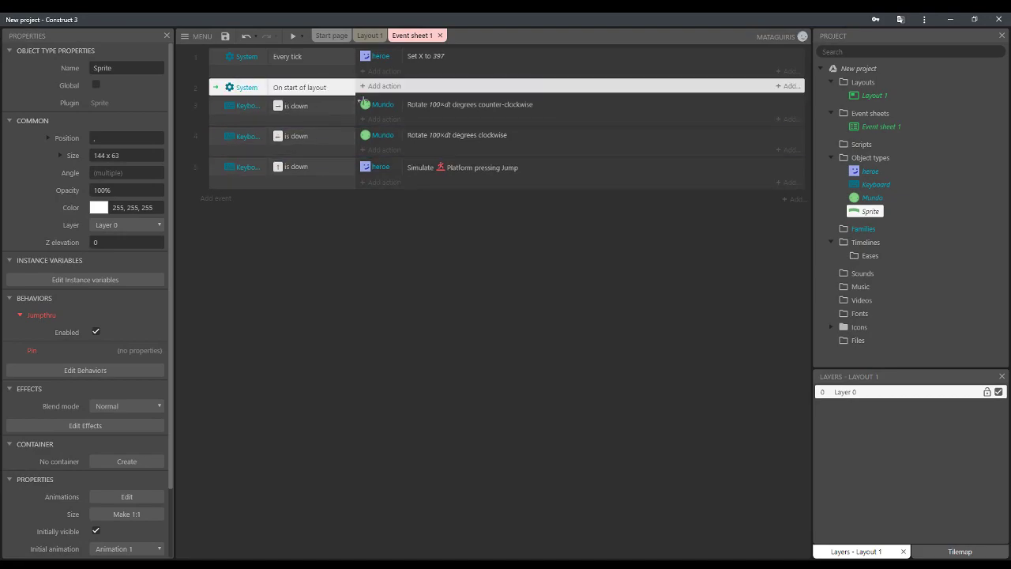
- Add a Pin to object action for Sprite to the On start of layout event, pinning it to Mundo with Position & angle mode
click(374, 86)
double_click(411, 199)
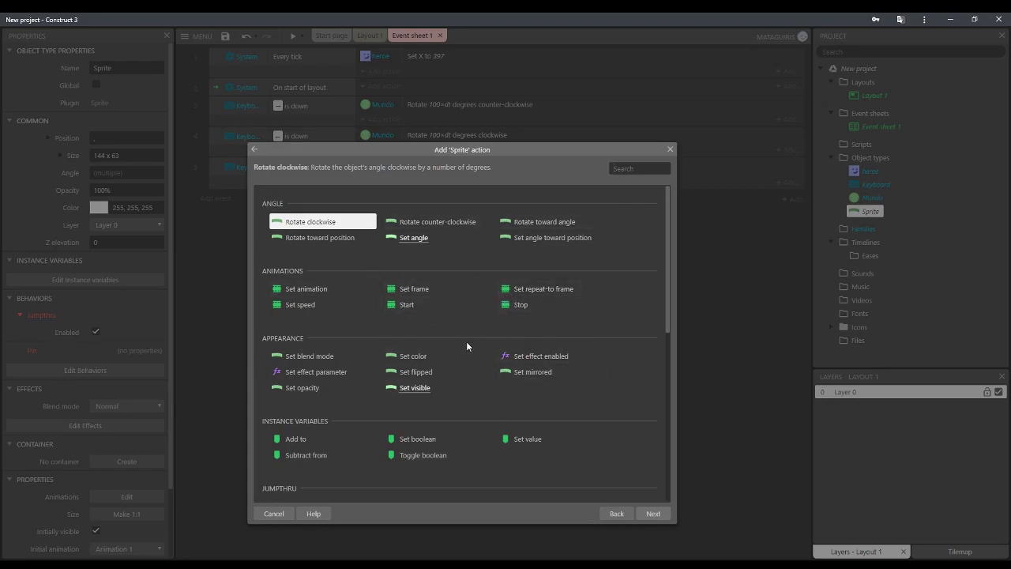
scroll(463, 342, down, 5)
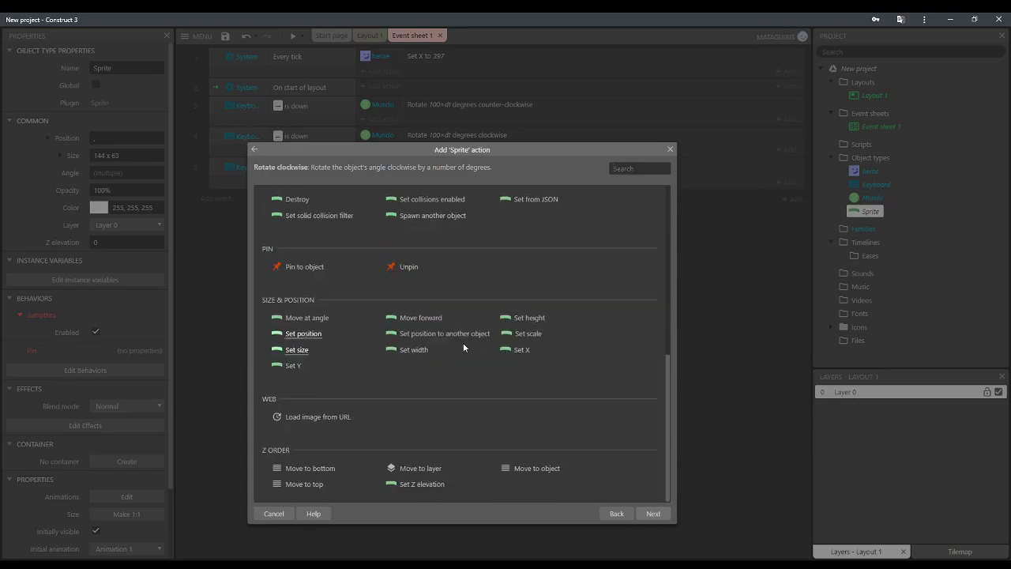
double_click(298, 266)
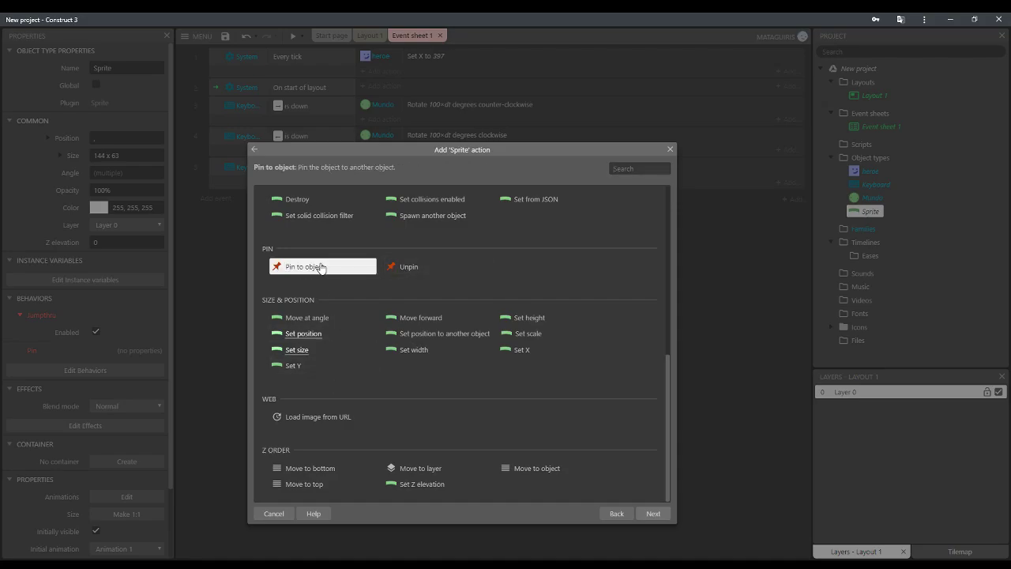
click(624, 217)
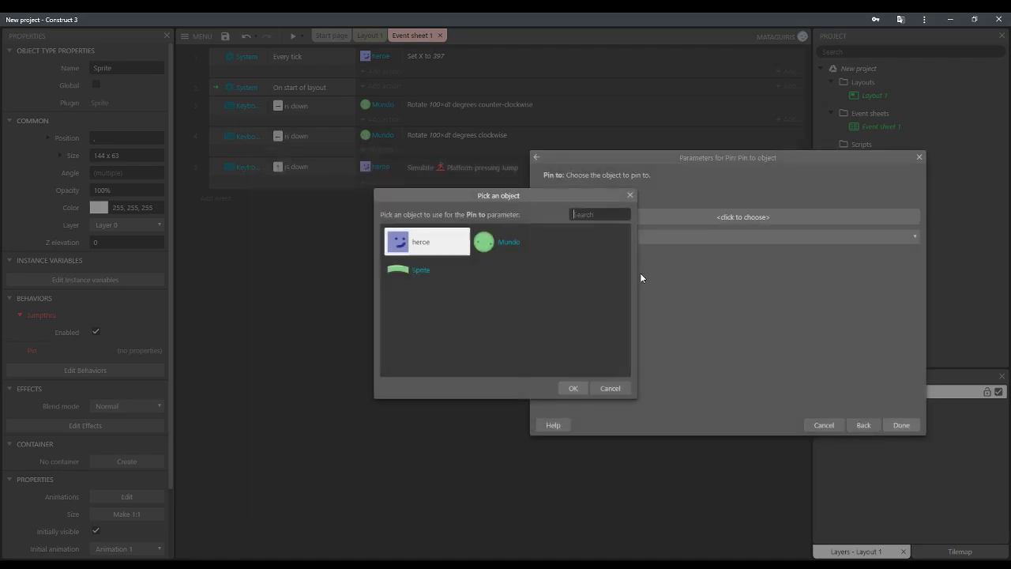
double_click(492, 241)
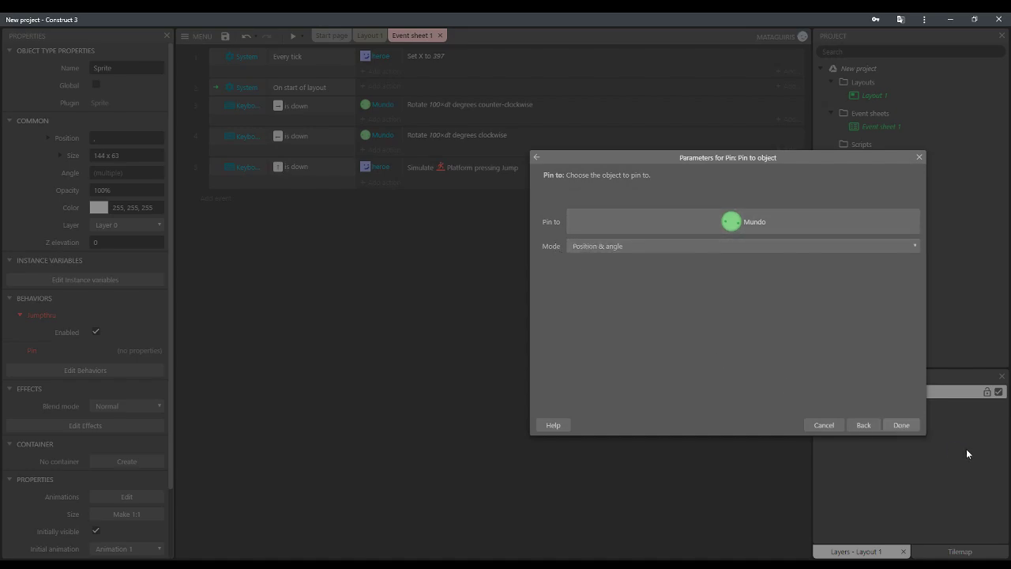
click(909, 428)
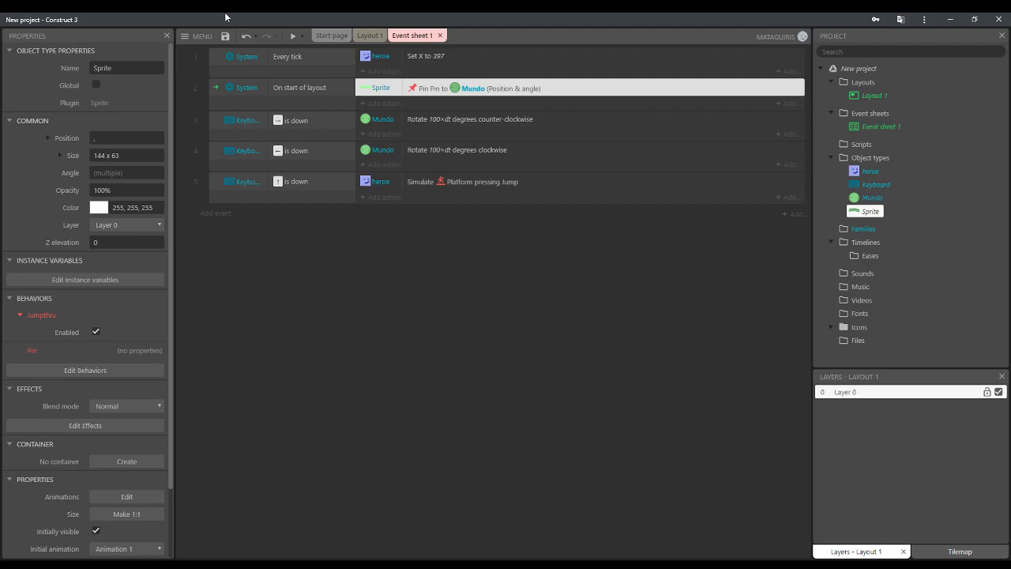
- Add a heroe Set mirrored action with state Not mirrored to the right arrow is down event
click(383, 133)
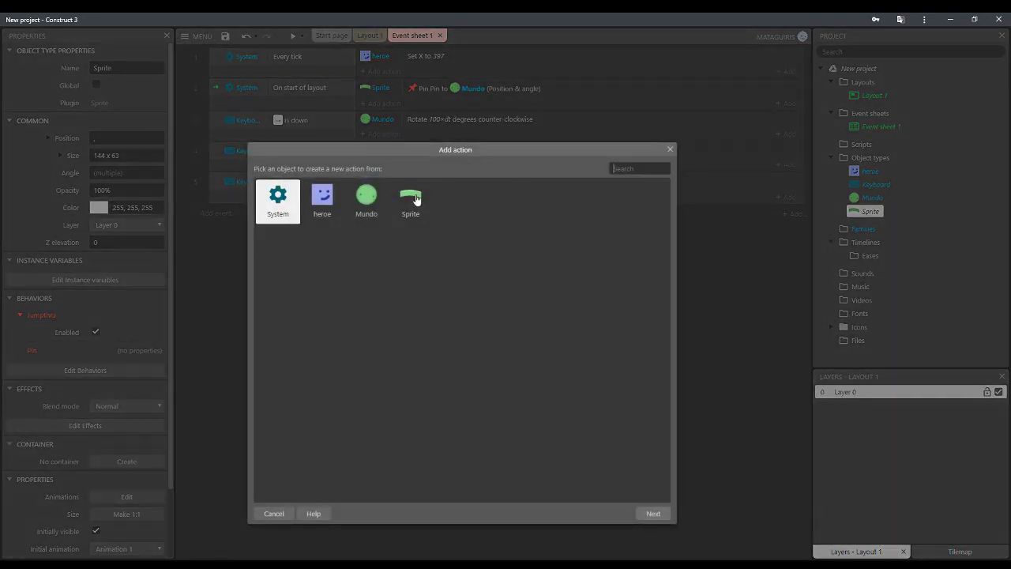
double_click(321, 201)
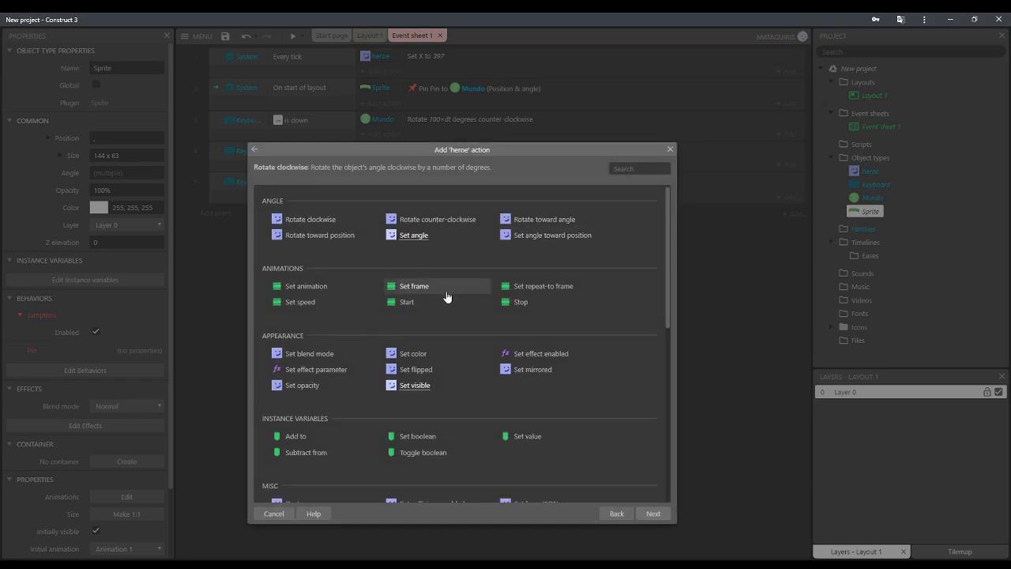
scroll(438, 292, down, 4)
scroll(454, 298, up, 4)
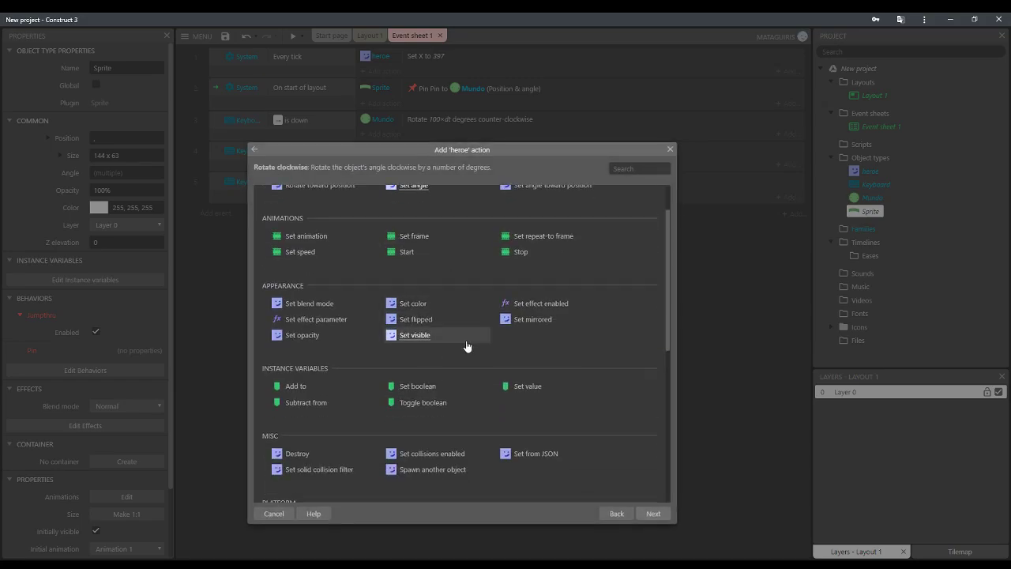
double_click(545, 319)
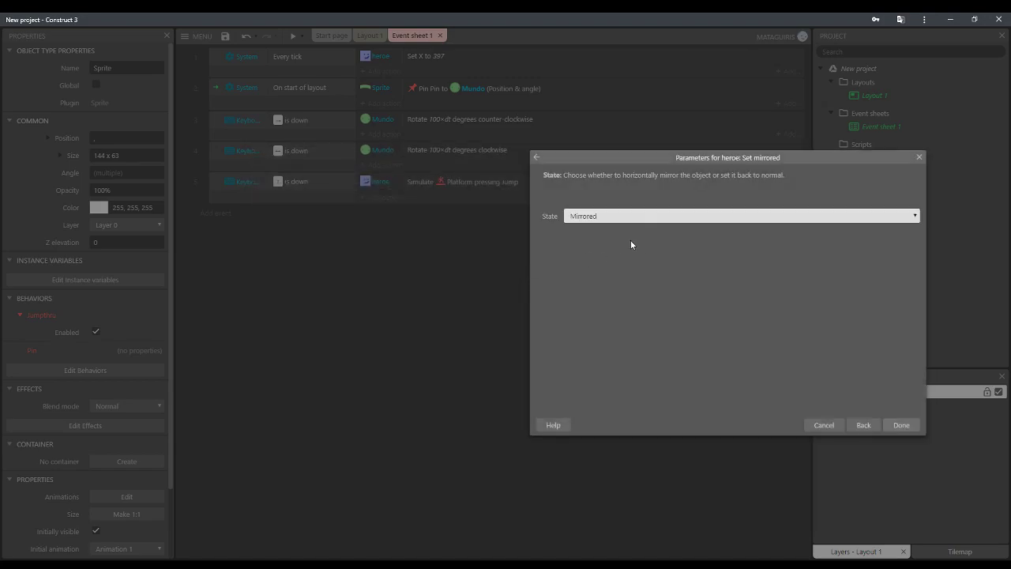
click(901, 425)
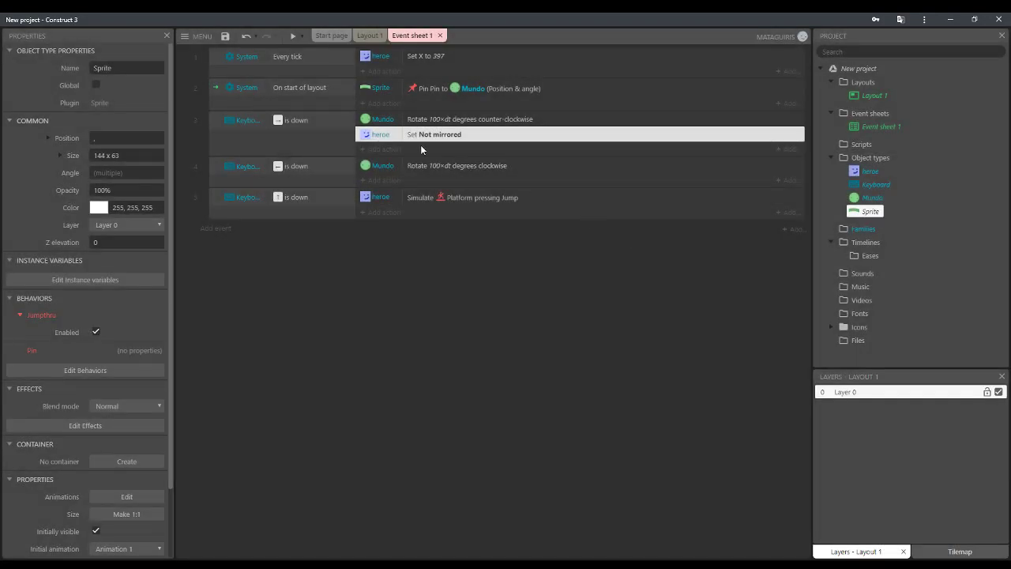
- Copy the heroe Set mirrored action into the left arrow is down event and set its state to Mirrored
ctrl+drag(420, 144, 420, 187)
double_click(423, 182)
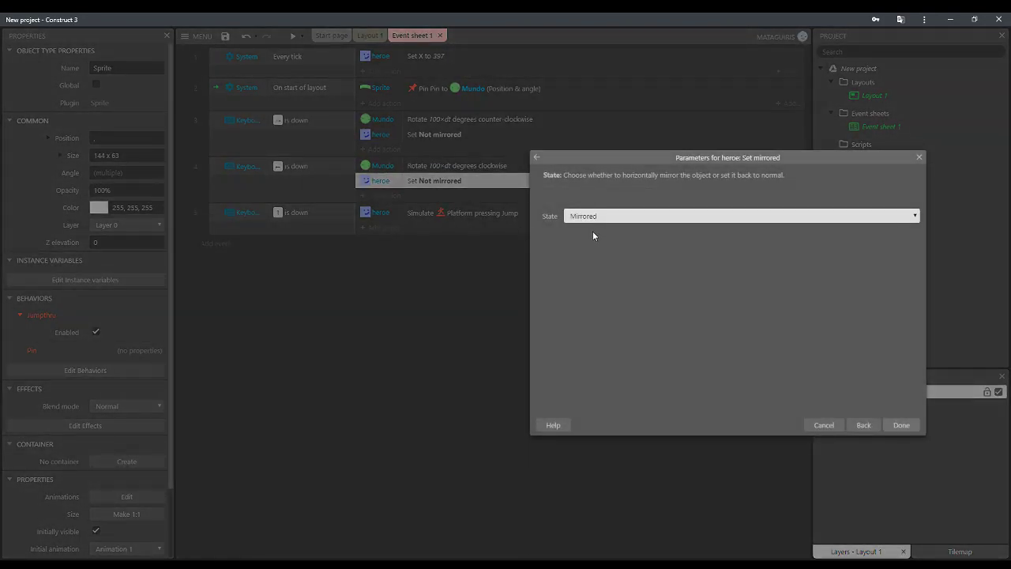
click(902, 425)
- Preview Layout 1 to test platform rotation, hero mirroring and jumping, and switch to the Circle Quirk - Rotating World Example video on YouTube
click(371, 35)
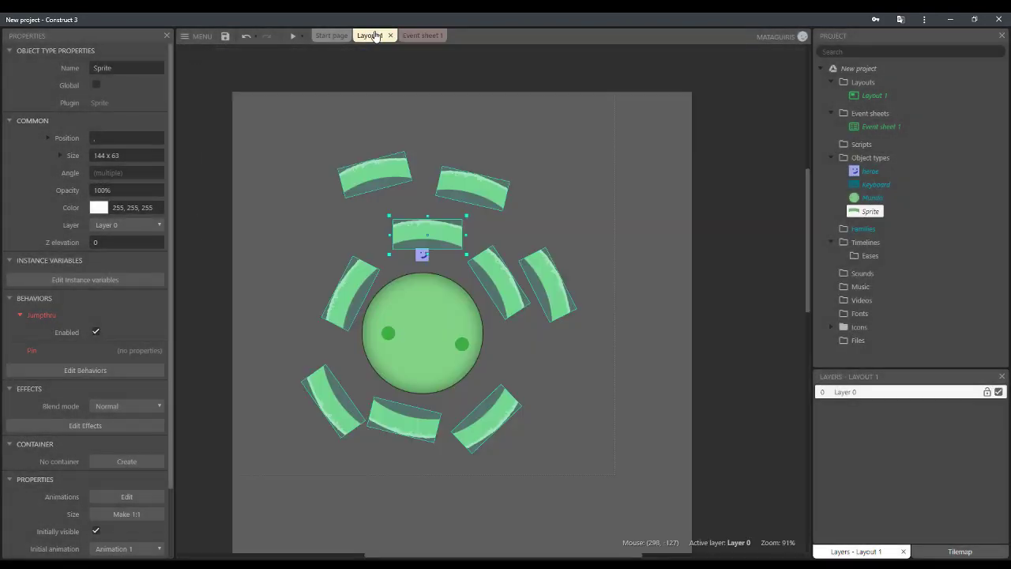
click(293, 35)
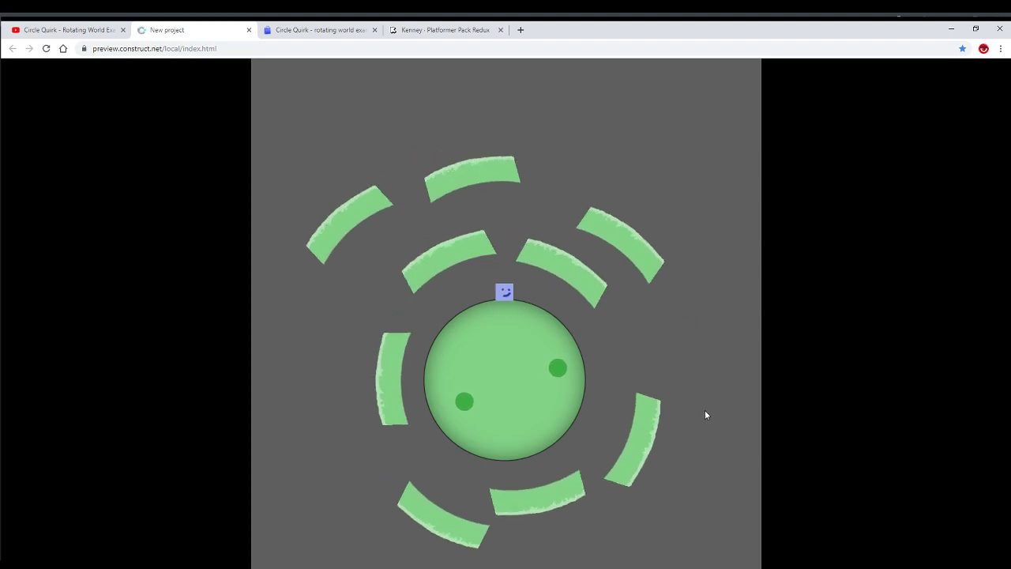
key(Up)
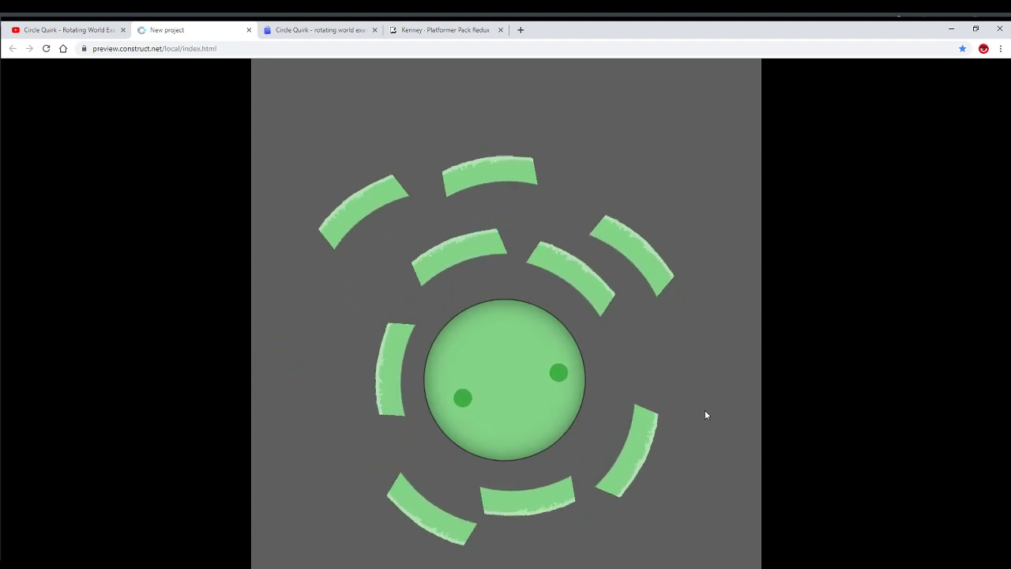
key(Up)
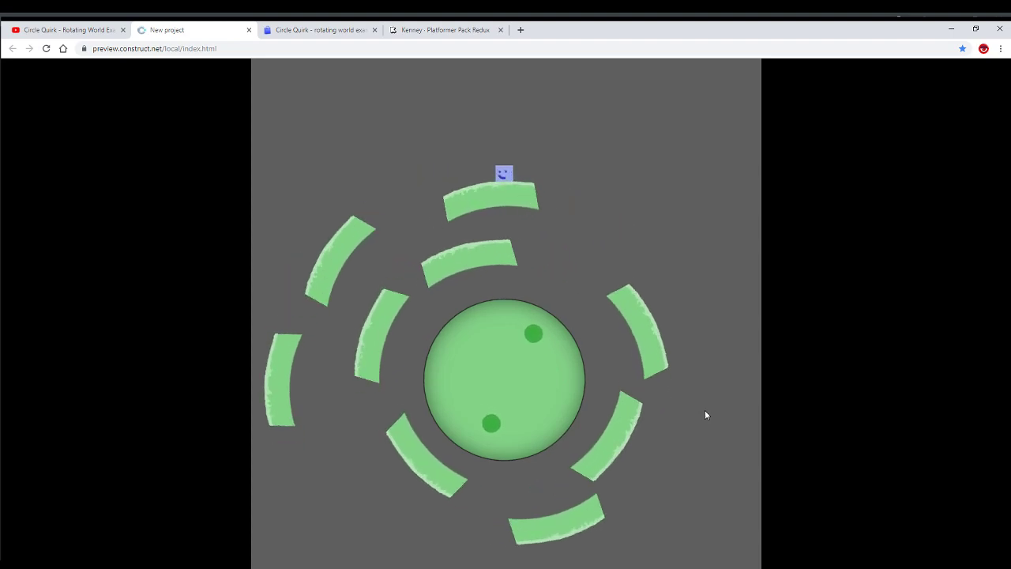
key(Up)
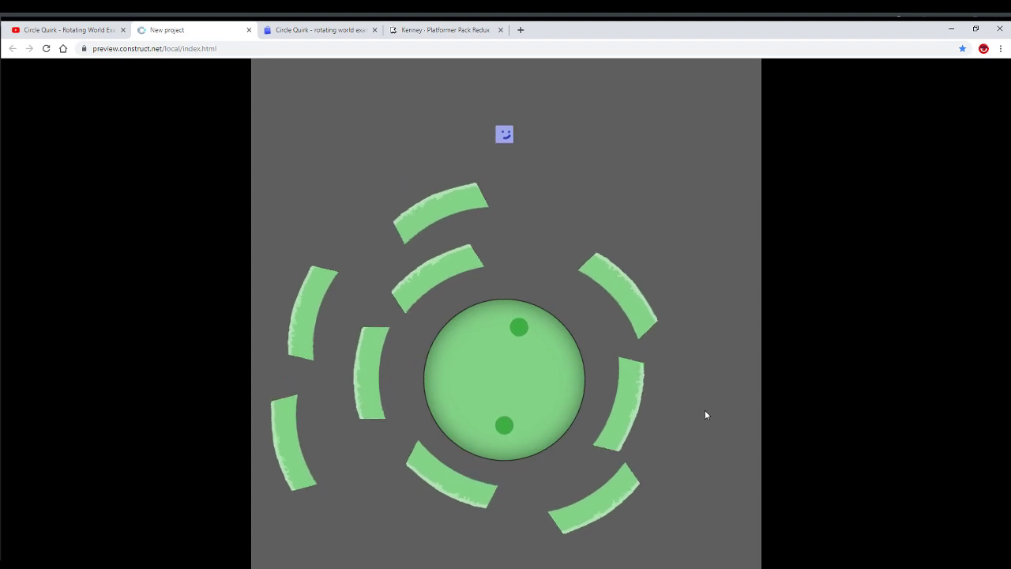
key(Up)
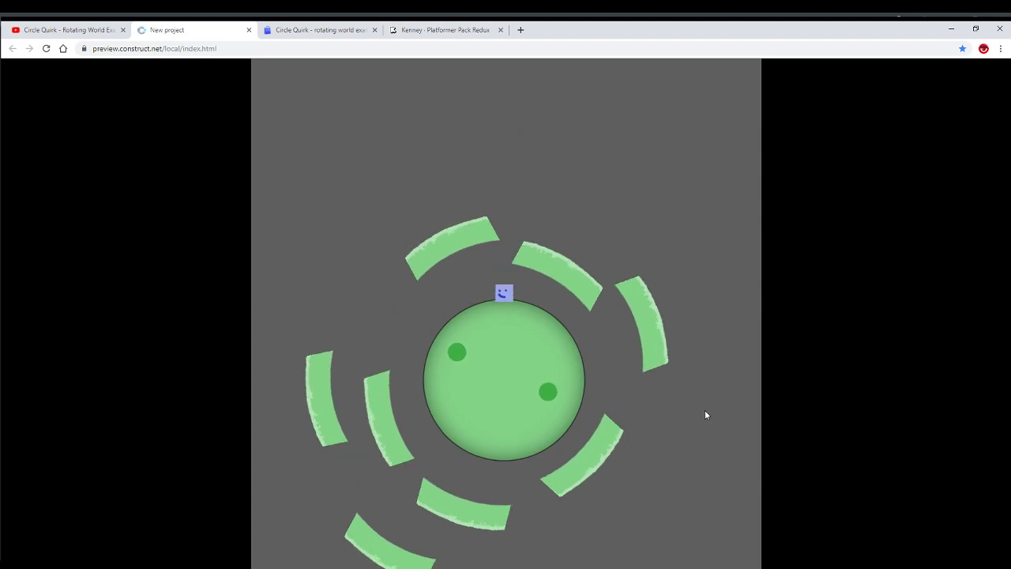
key(Up)
key(Up)
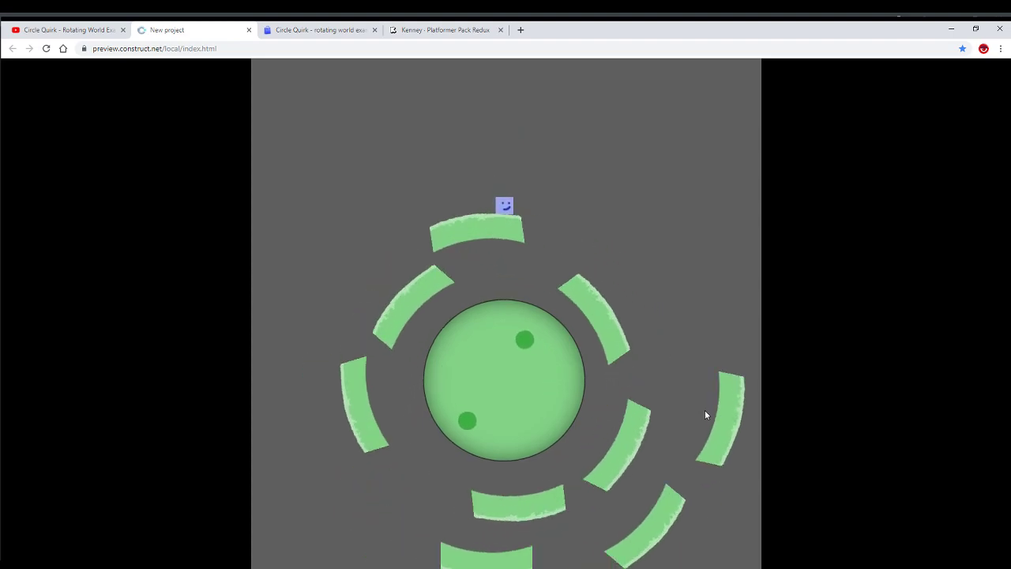
key(Up)
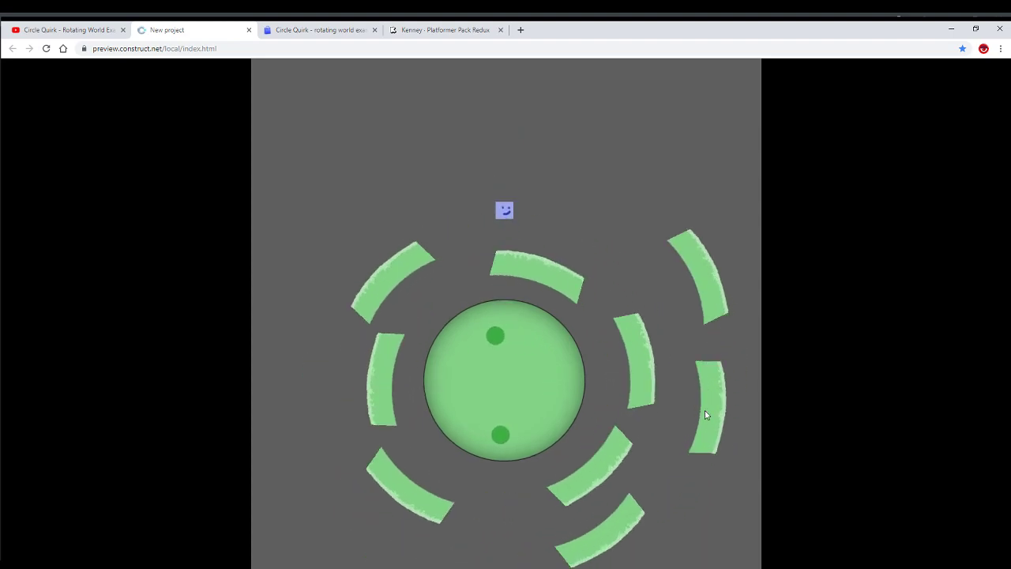
key(Up)
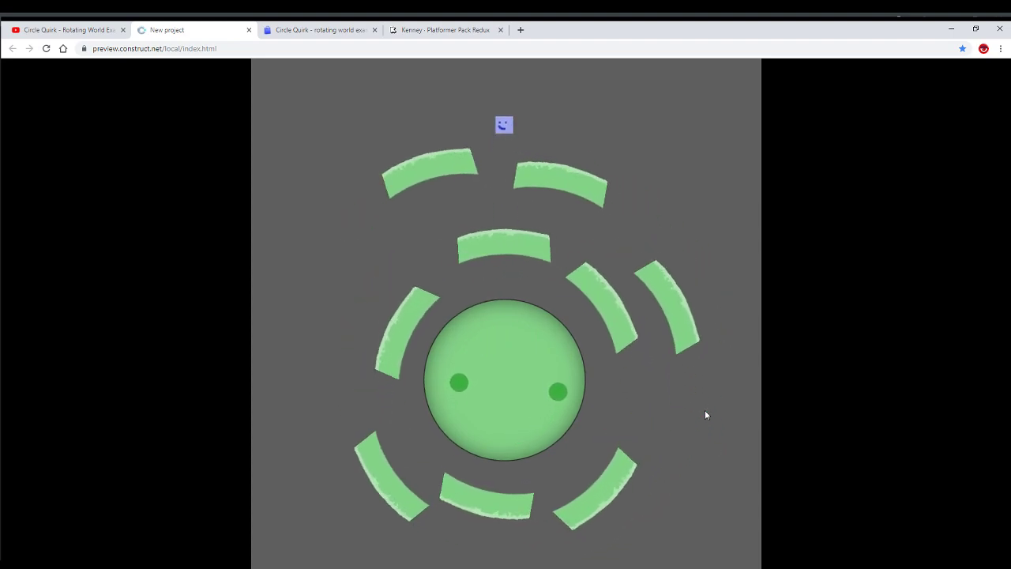
key(Up)
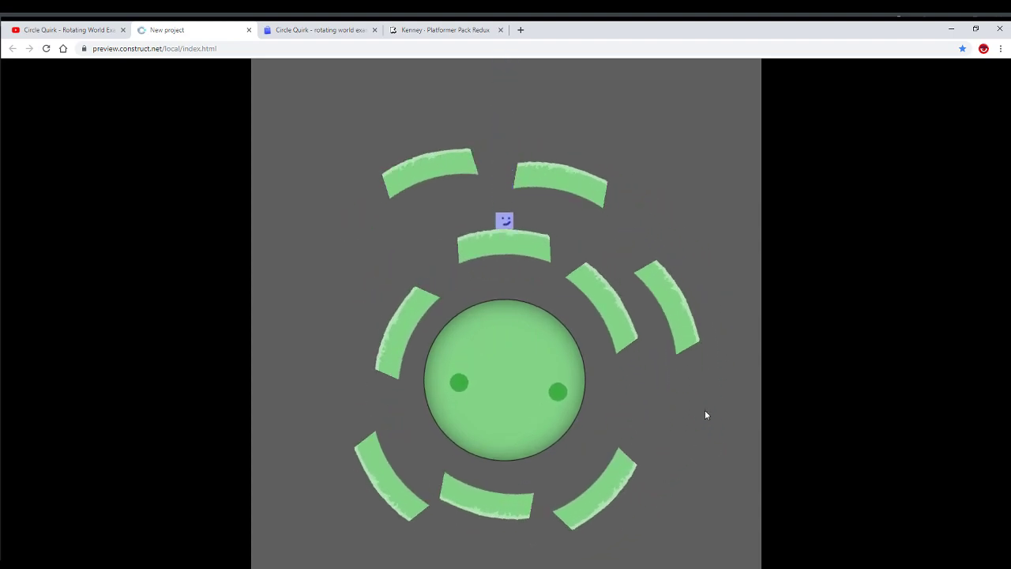
key(Up)
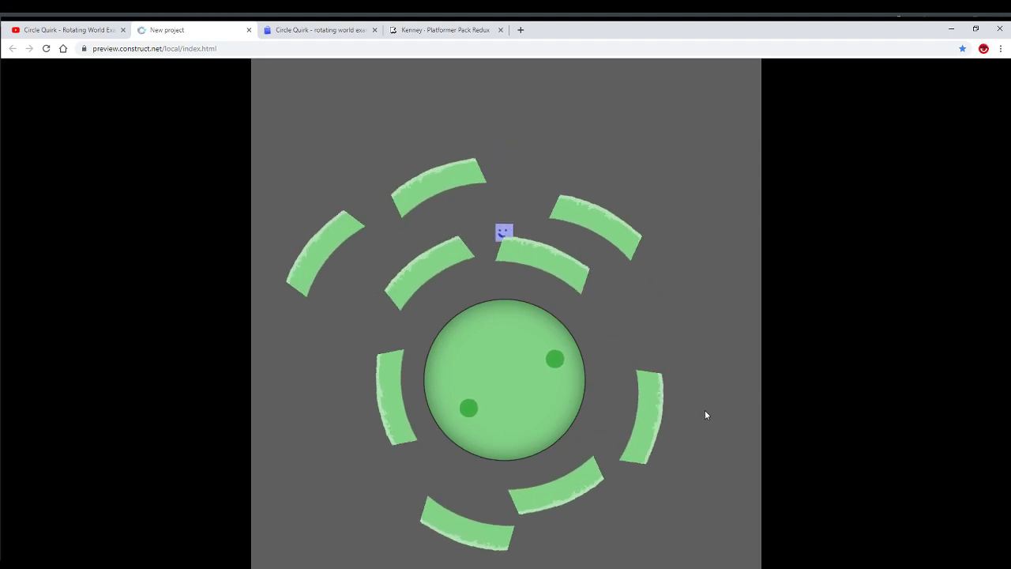
key(Up)
key(Up)
key(Up)
key(Up)
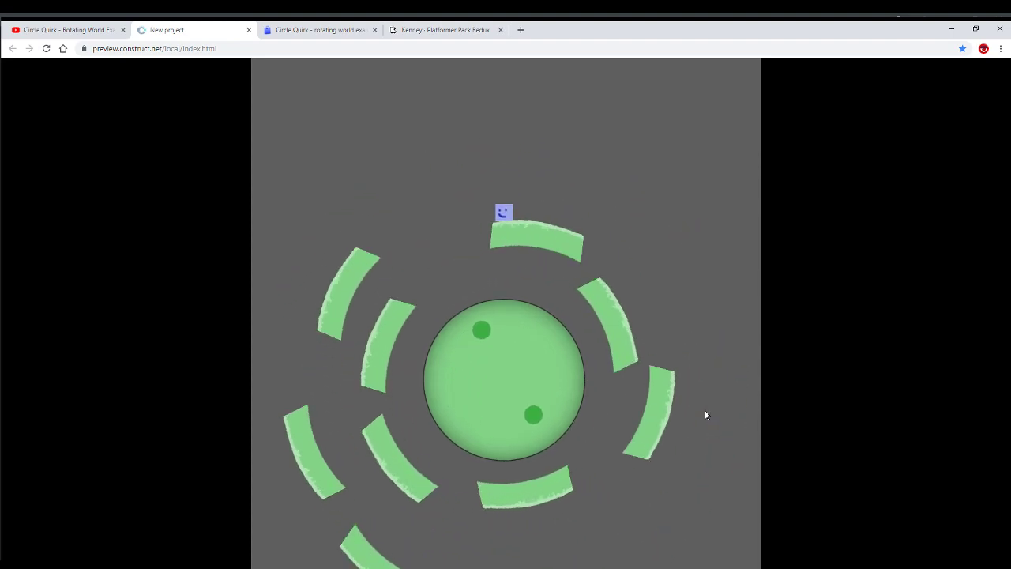
key(Up)
key(Up)
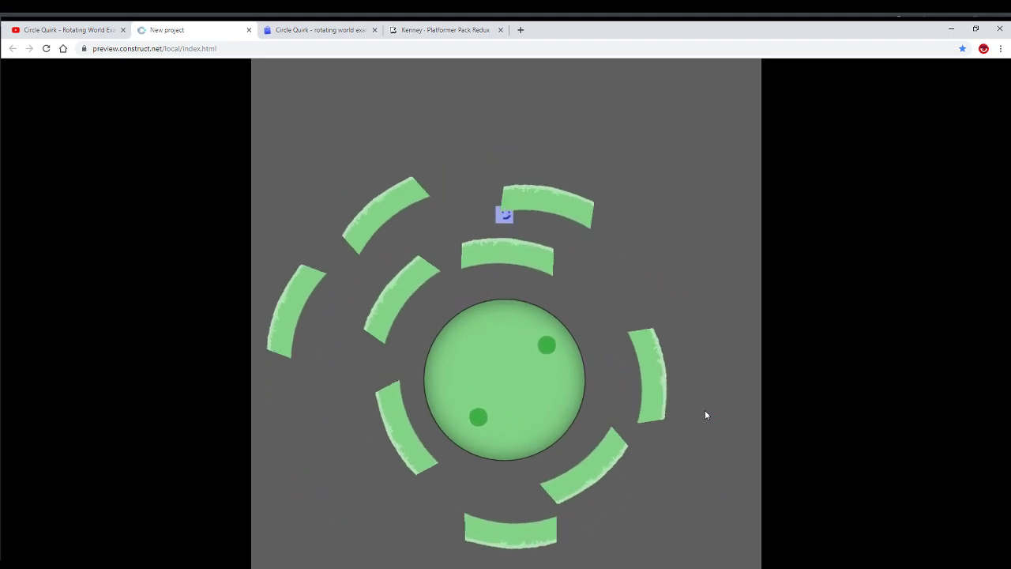
key(Up)
key(Up)
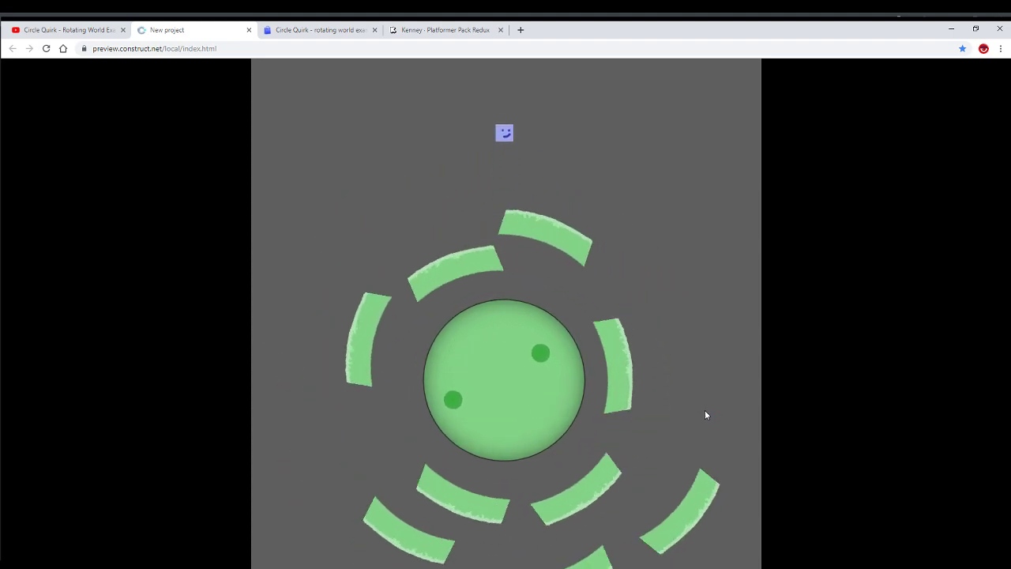
key(Up)
key(Up)
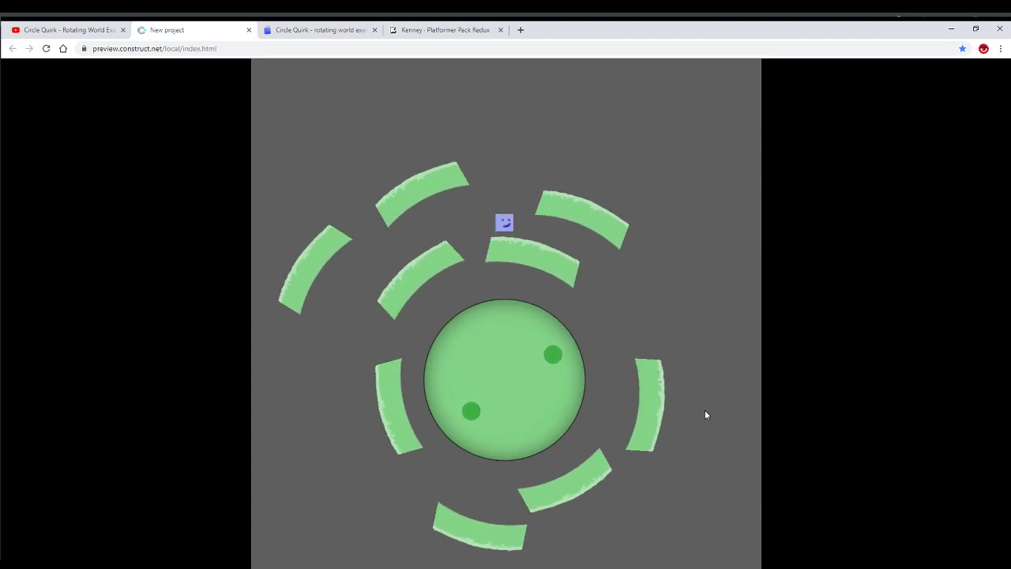
key(Up)
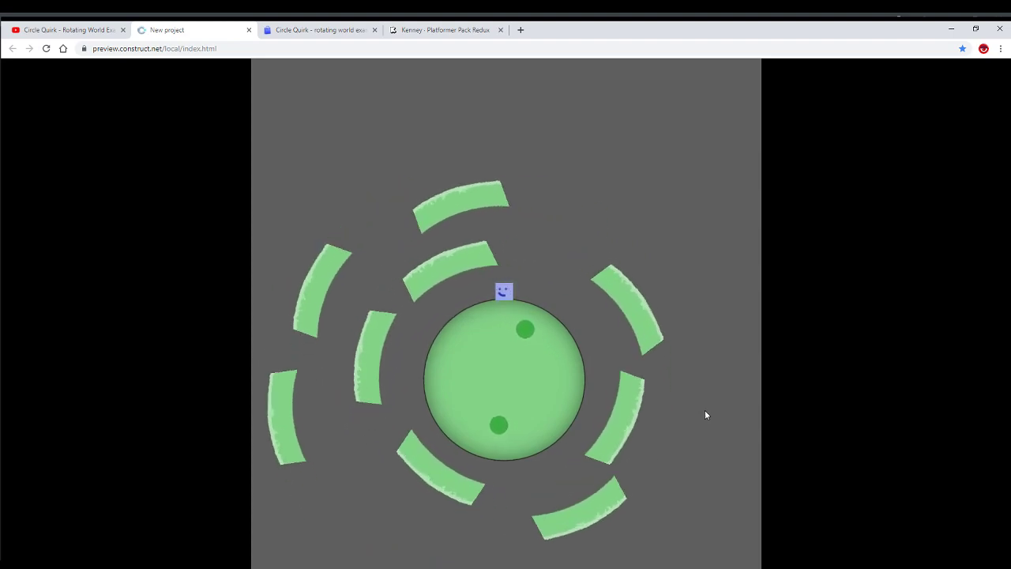
key(Up)
key(Up)
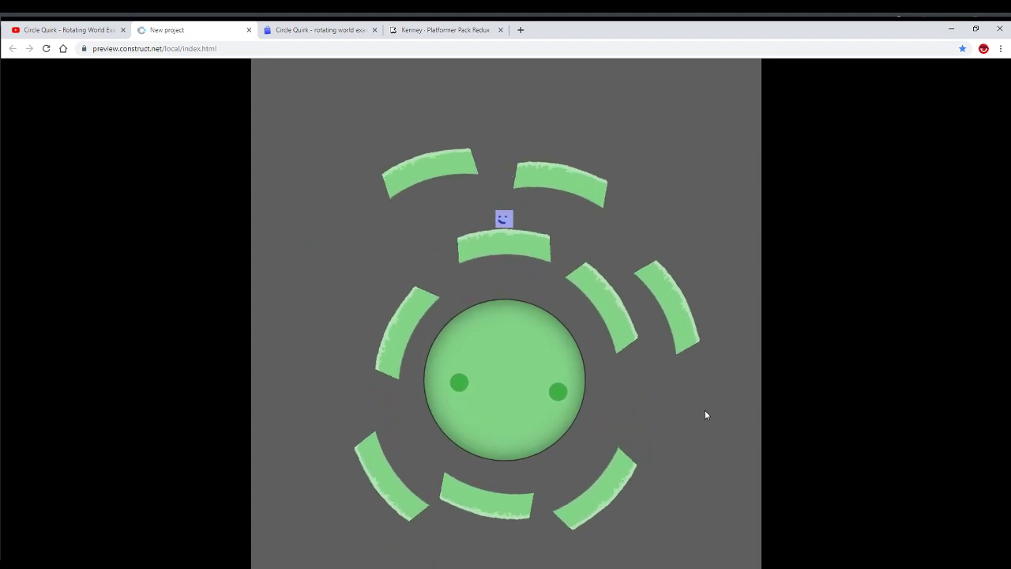
key(Up)
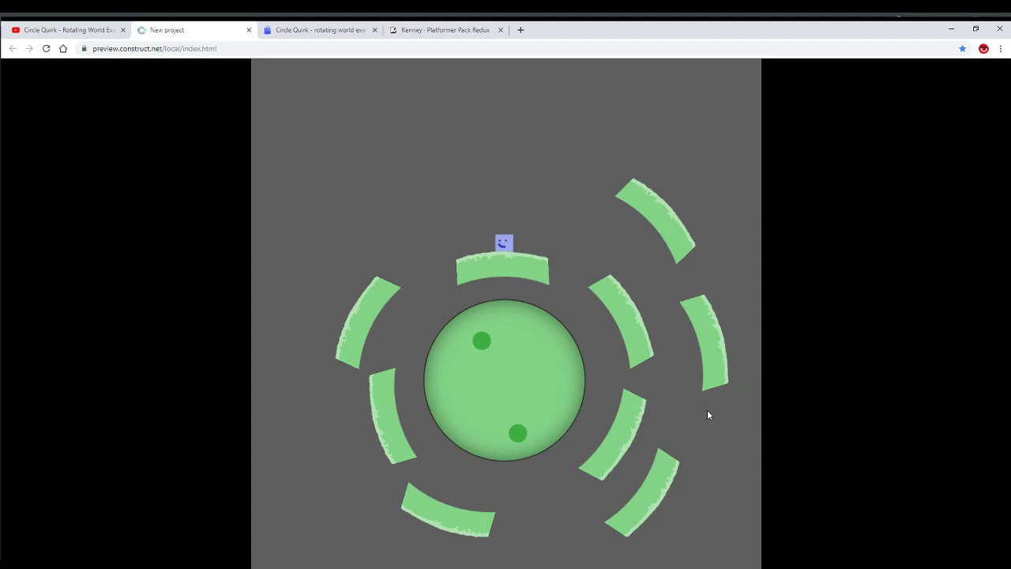
key(Up)
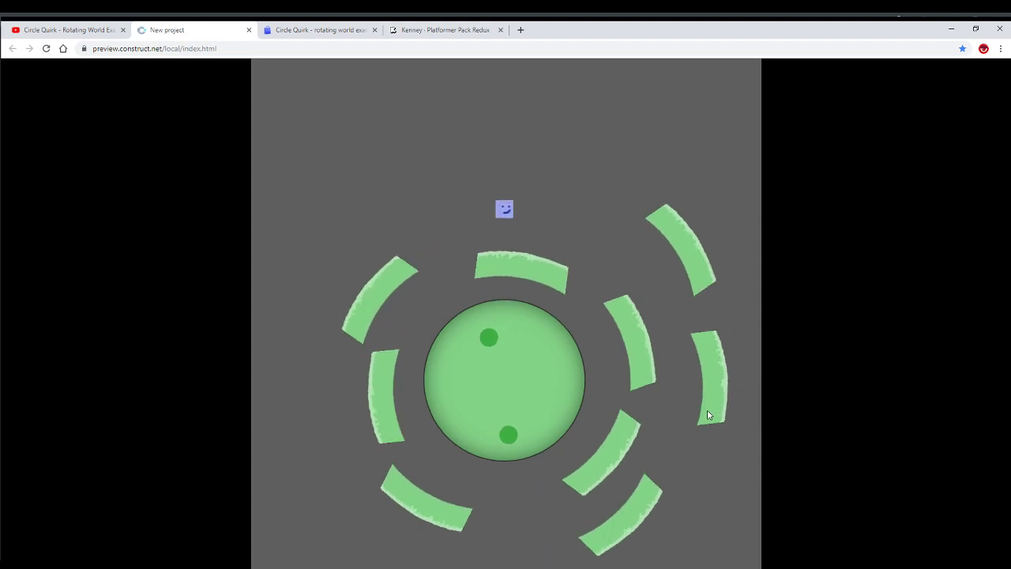
key(Up)
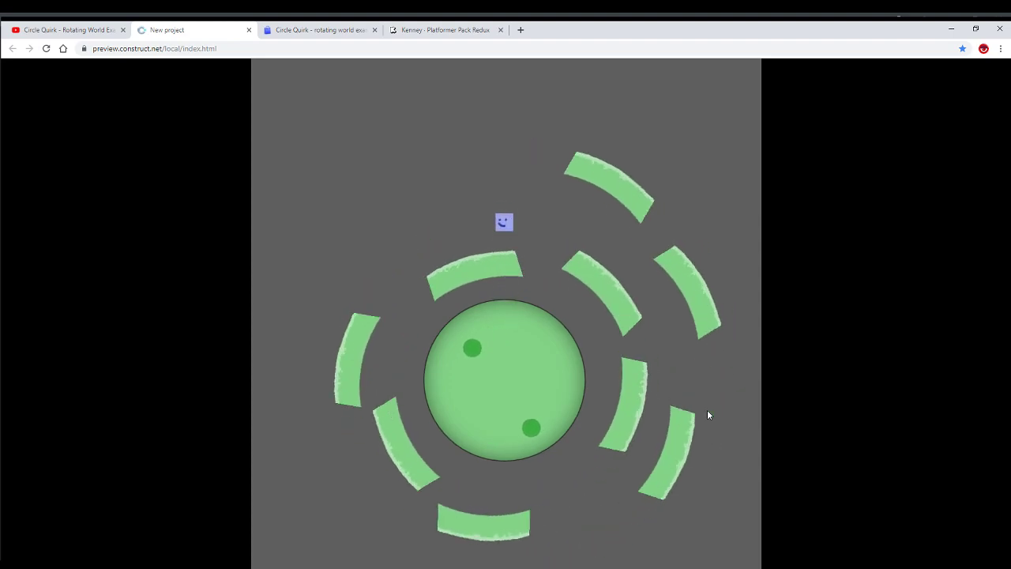
key(Up)
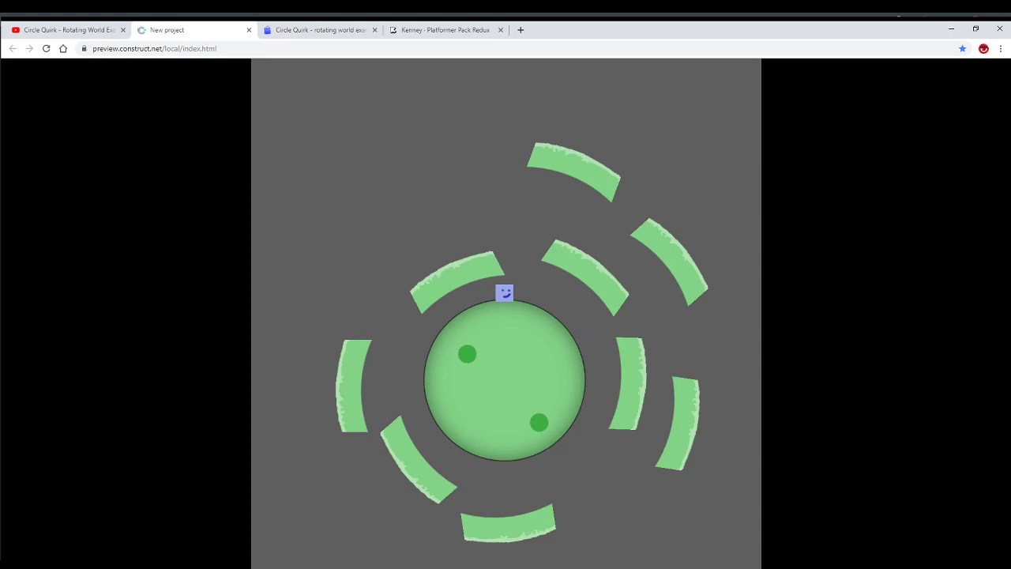
key(alt+Tab)
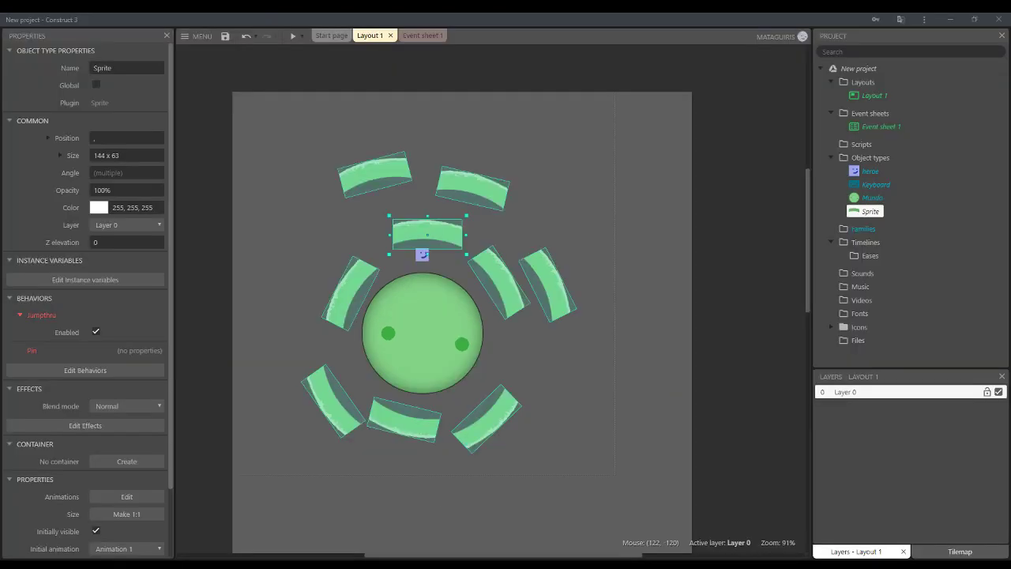
key(alt+Tab)
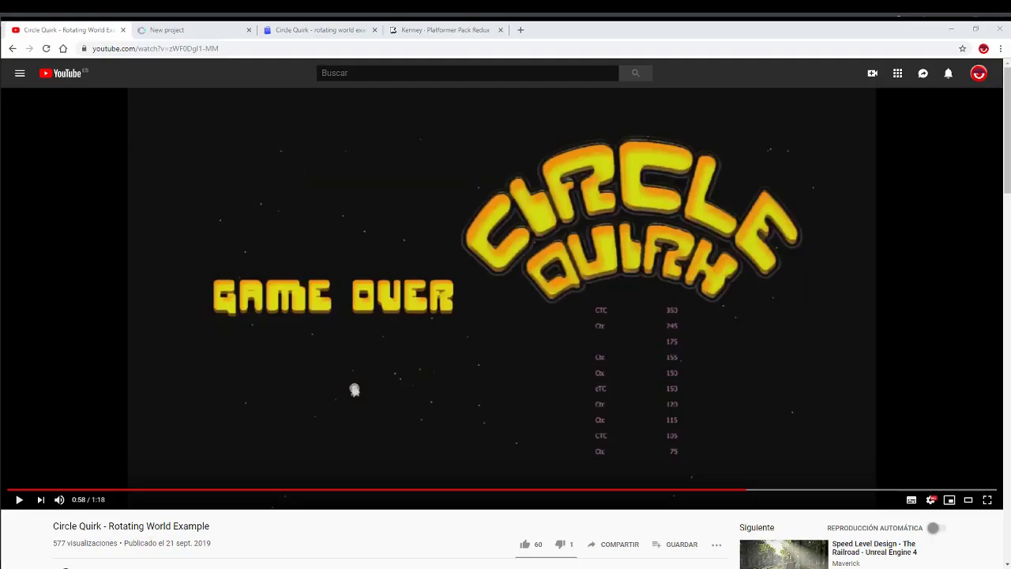
- Replay the Circle Quirk gameplay from around 0:48 to study the rotating planet and platforms, pausing at 0:54
click(19, 499)
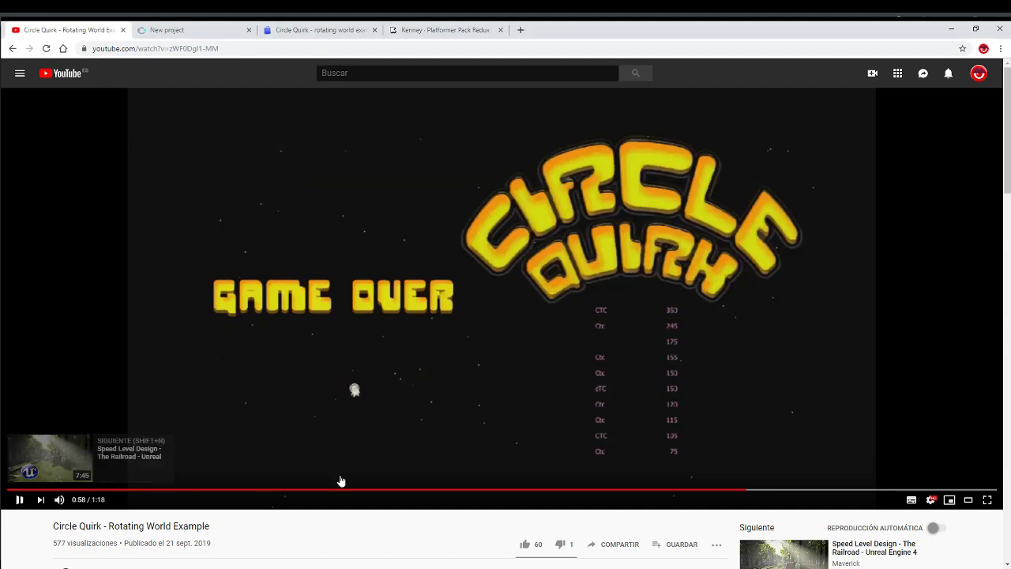
drag(755, 496, 607, 493)
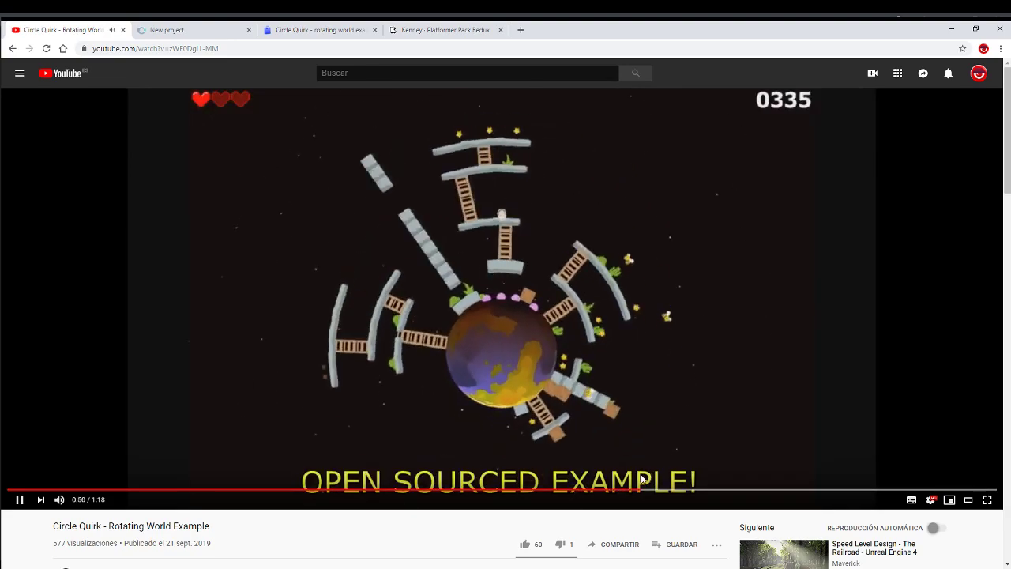
key(space)
drag(644, 493, 617, 491)
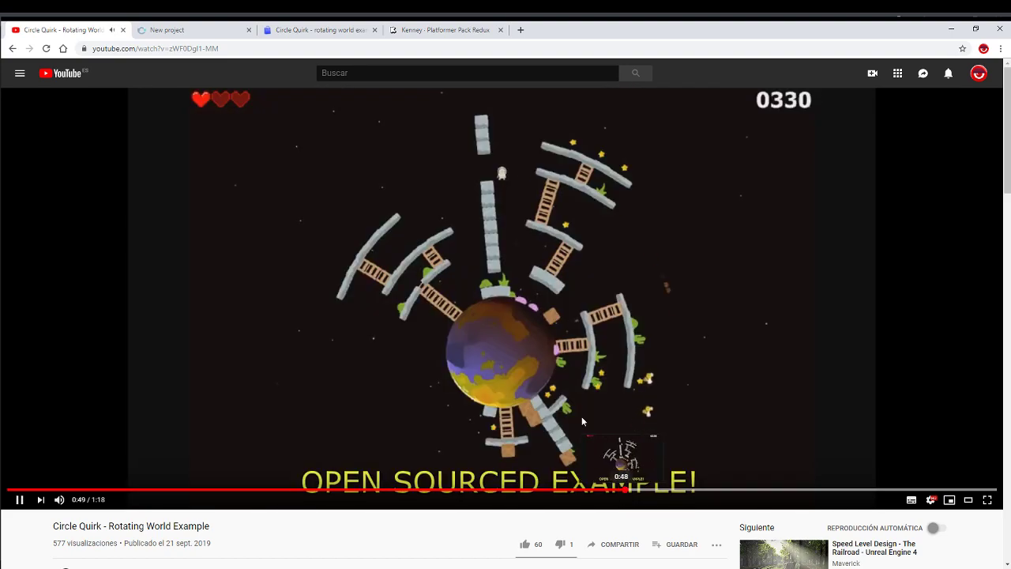
click(597, 491)
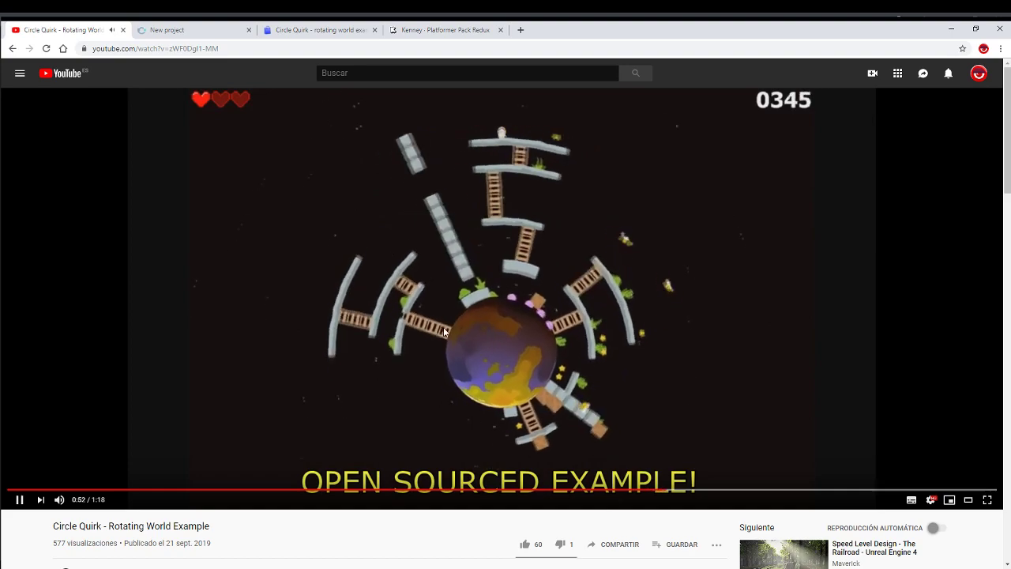
click(19, 499)
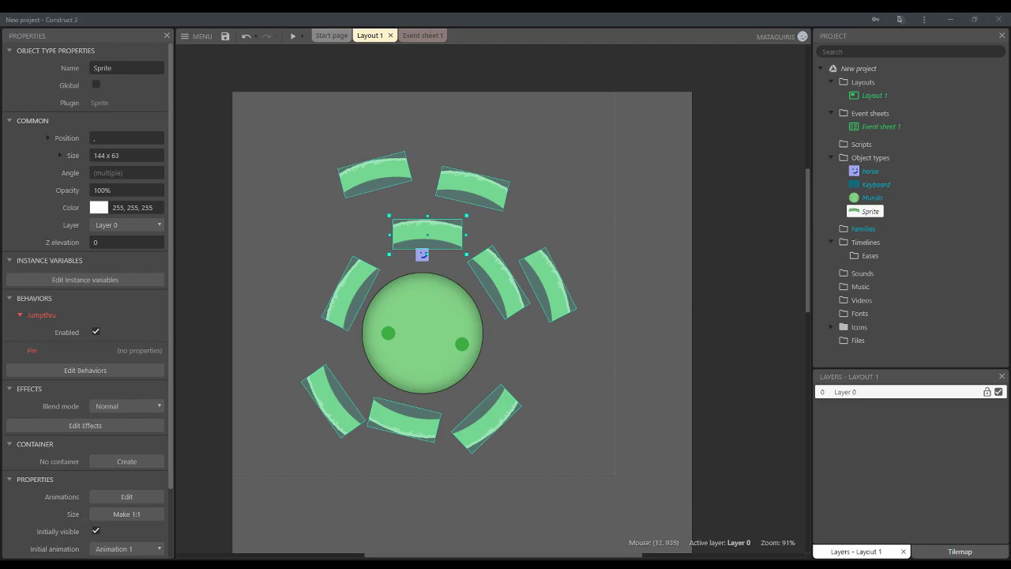
- Switch to the browser and review the Circle Quirk - rotating world example page on the Clickteam ClickStore
key(alt+Tab)
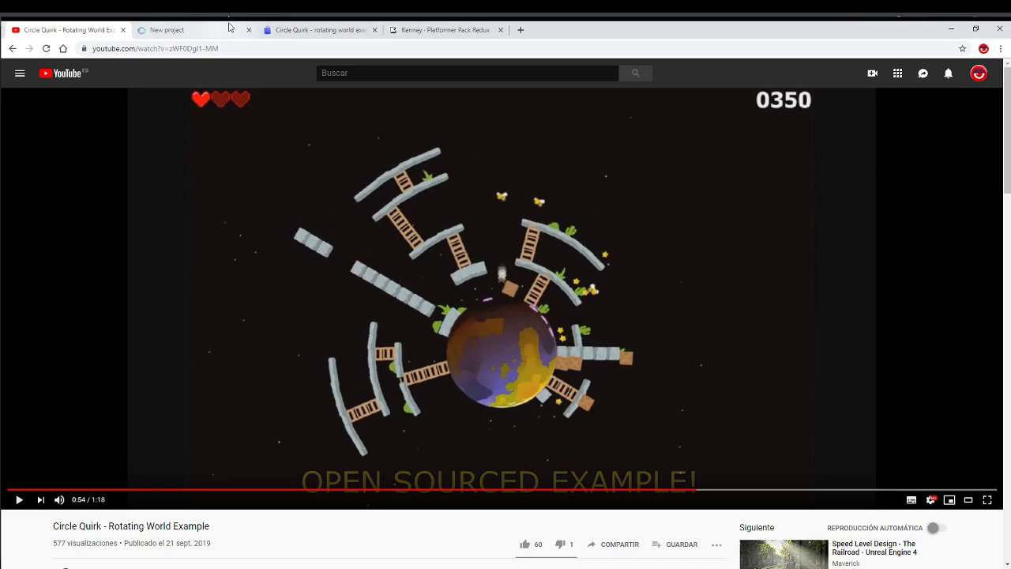
click(318, 29)
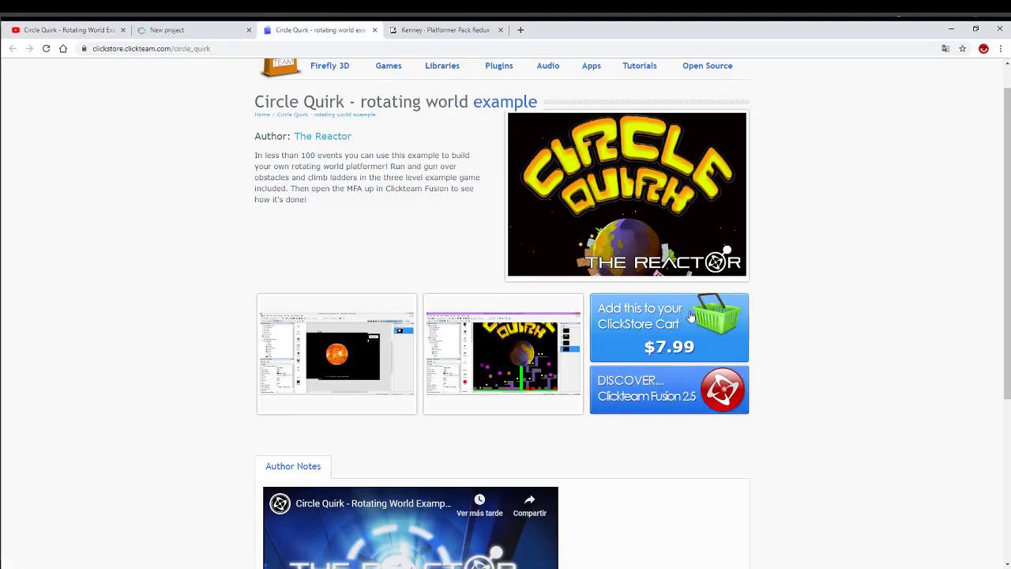
scroll(647, 379, down, 4)
scroll(582, 341, up, 3)
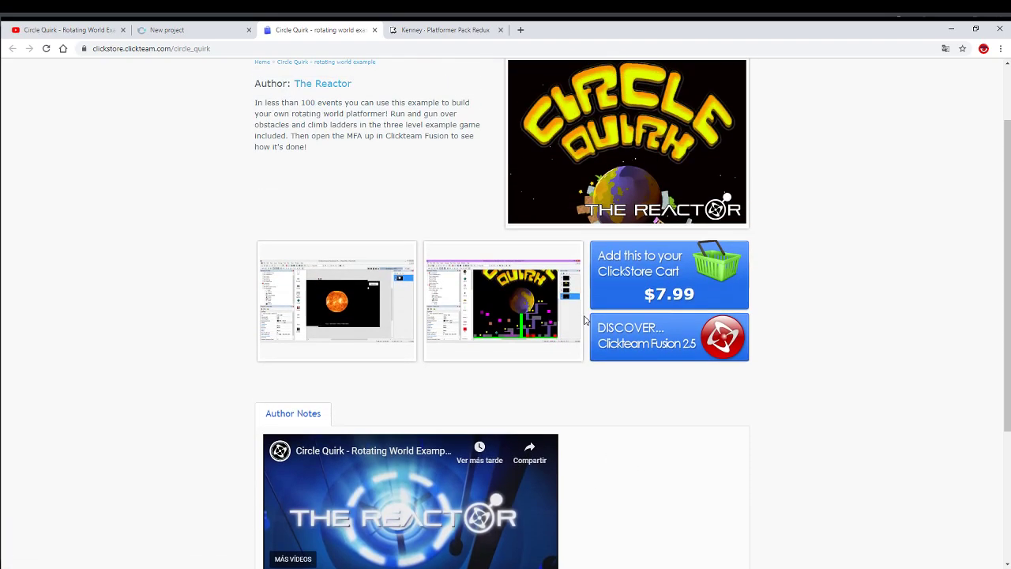
scroll(529, 289, down, 3)
scroll(508, 275, up, 4)
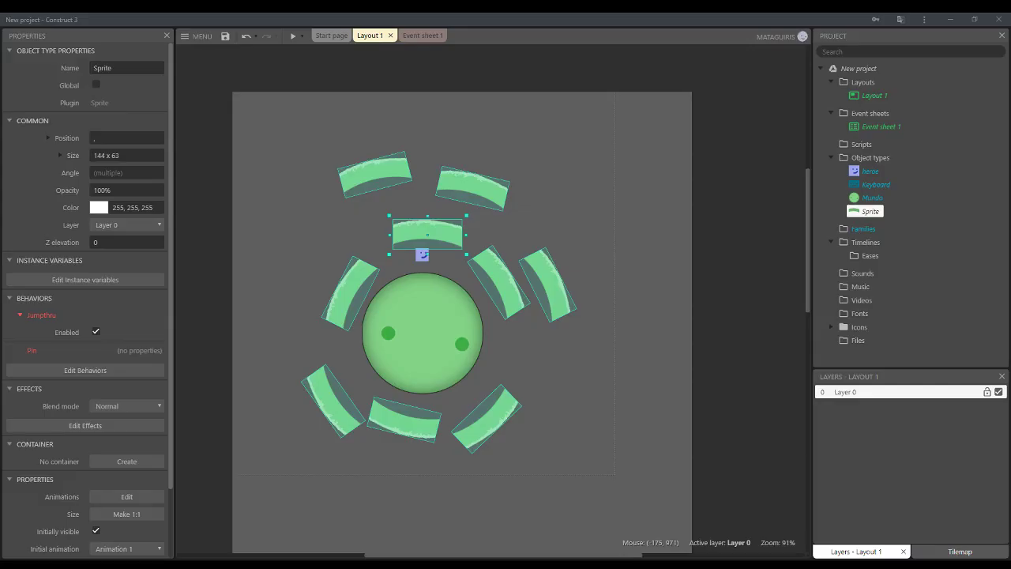
- Switch back to Construct 3 and review the Mundo rotation, heroe Set X and heroe mirroring actions in Event sheet 1
scroll(442, 183, down, 3)
scroll(456, 192, up, 3)
click(418, 37)
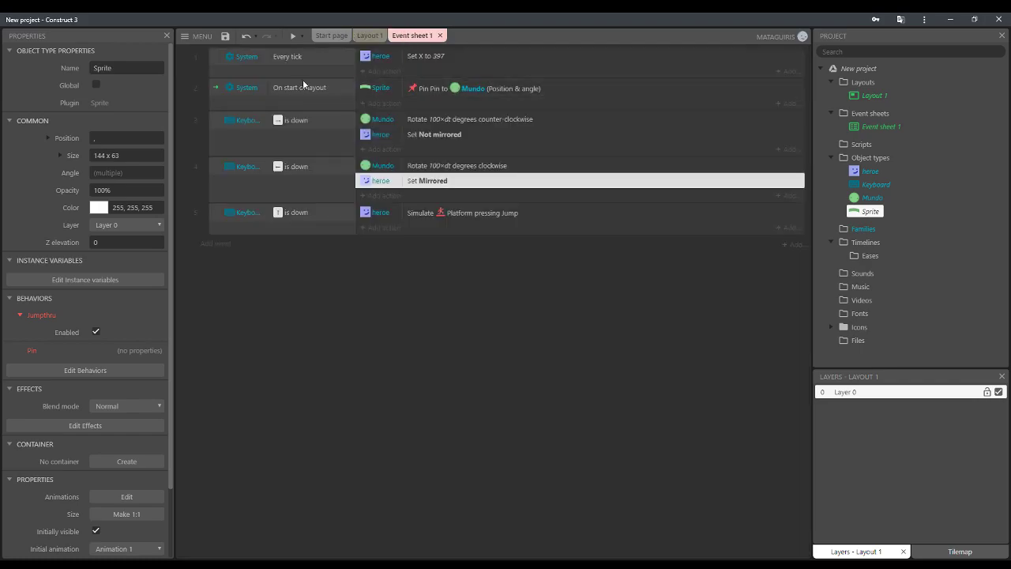
click(395, 120)
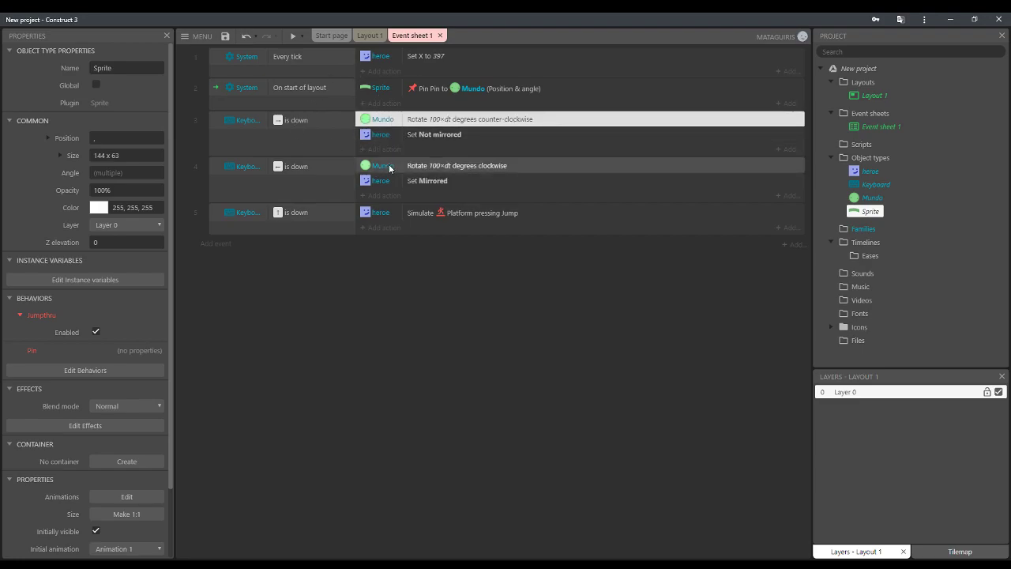
click(391, 165)
click(395, 122)
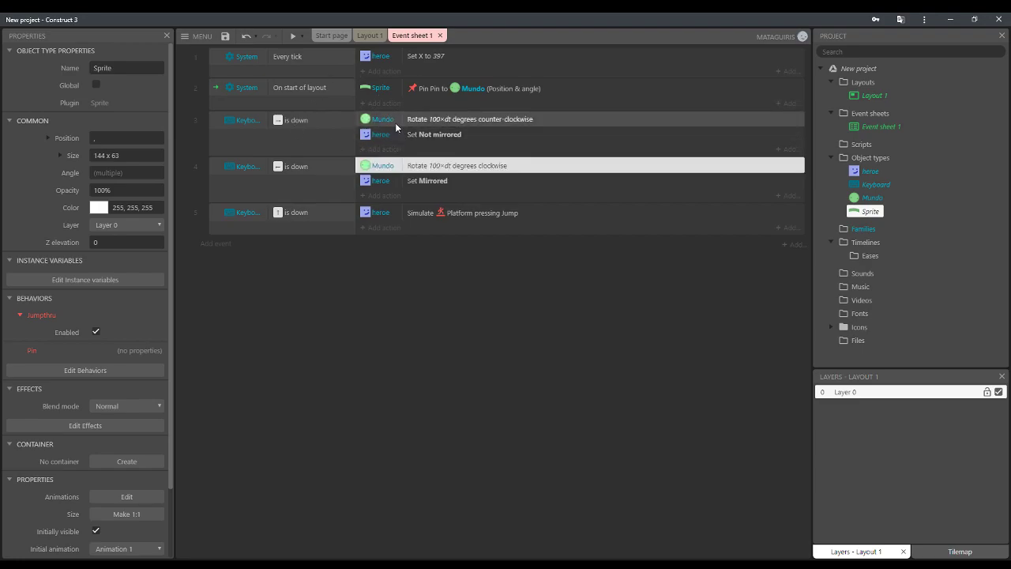
click(405, 58)
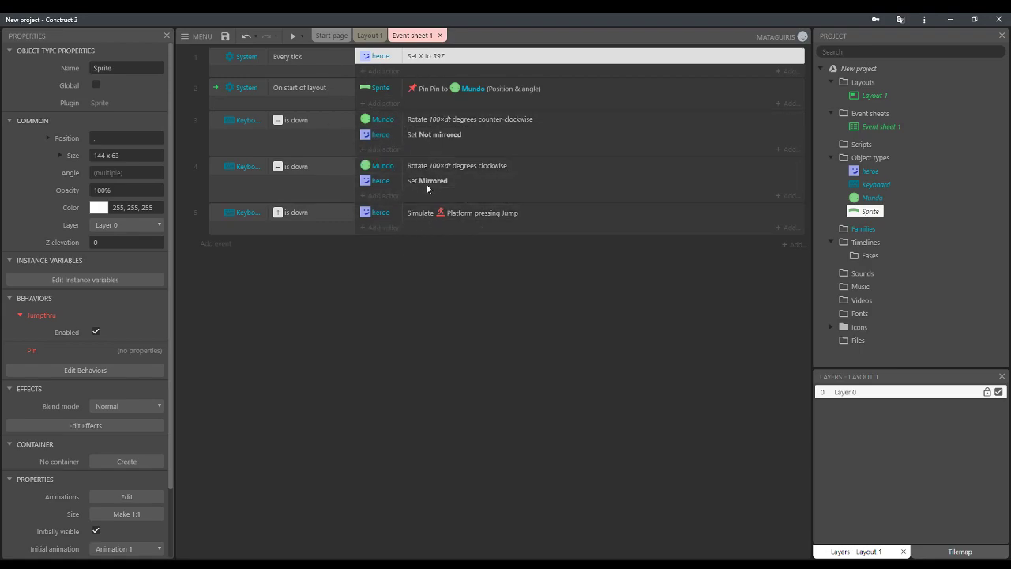
click(433, 135)
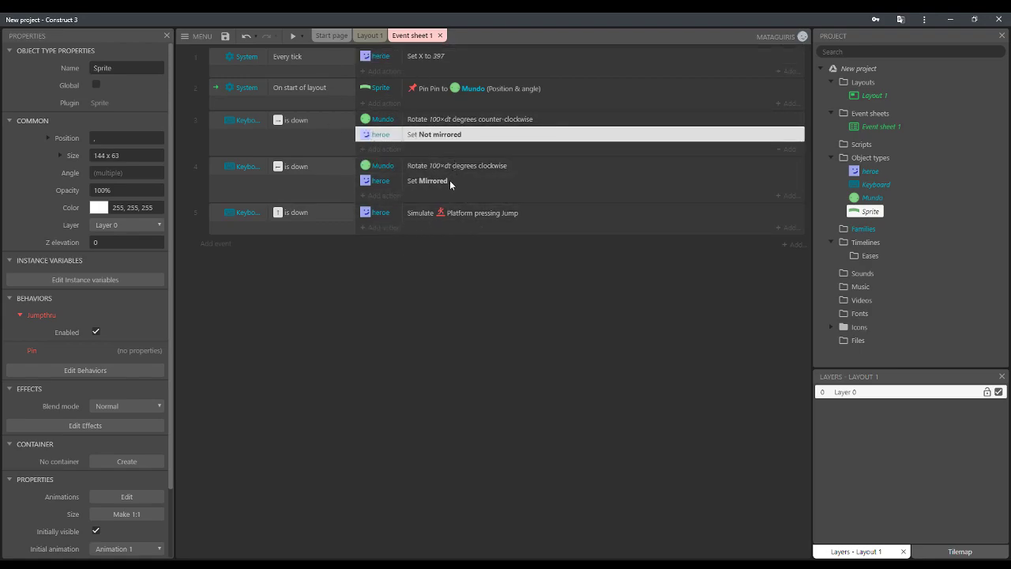
- Inspect Mundo and the two platforms on the planet's right side in Layout 1
click(369, 36)
click(607, 297)
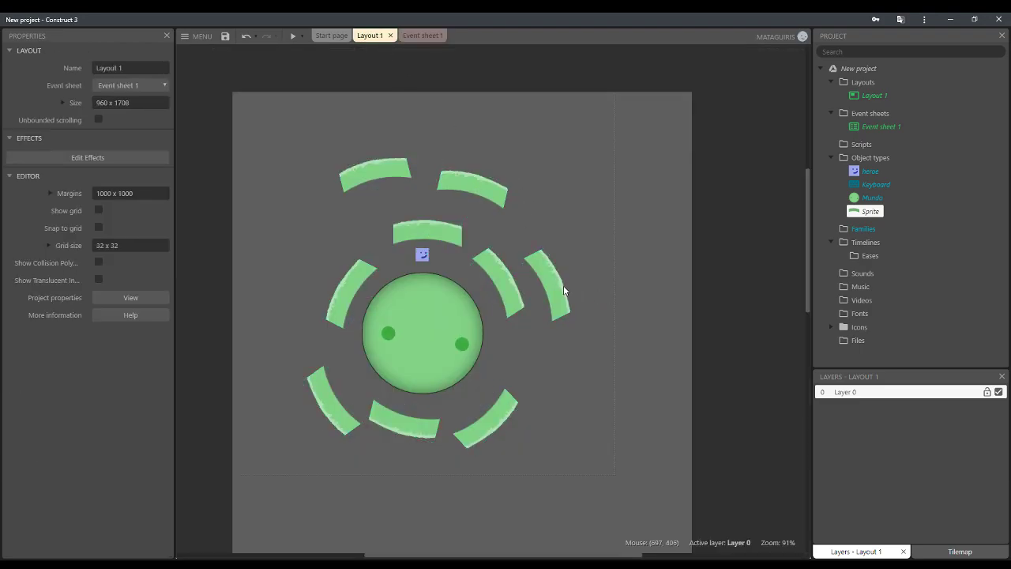
click(563, 290)
click(512, 295)
click(436, 343)
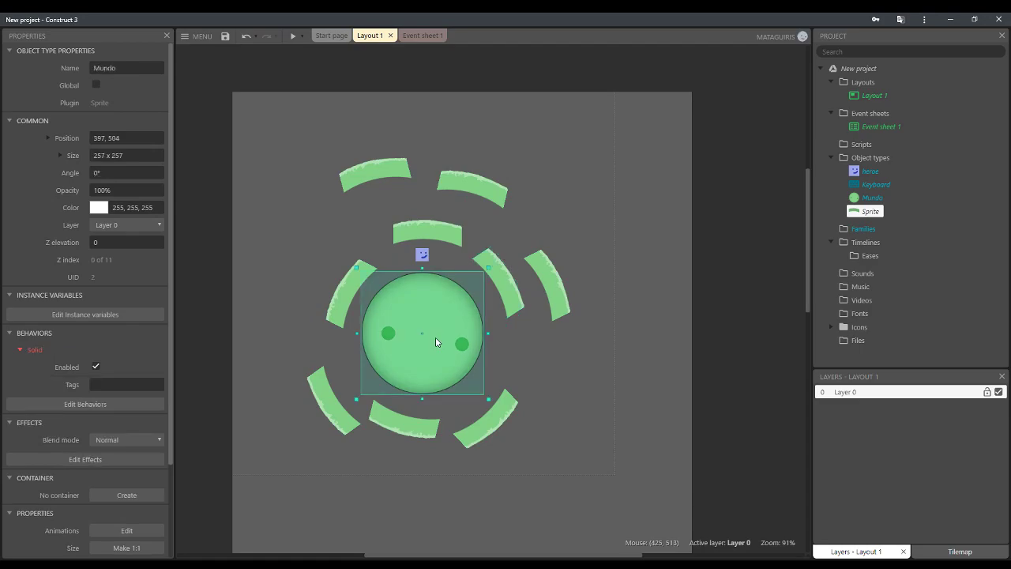
click(502, 292)
click(553, 290)
- Shift the platform directly below Mundo slightly left and up, and check the surrounding platforms and the planet
click(495, 414)
click(411, 422)
drag(396, 433, 392, 430)
click(356, 282)
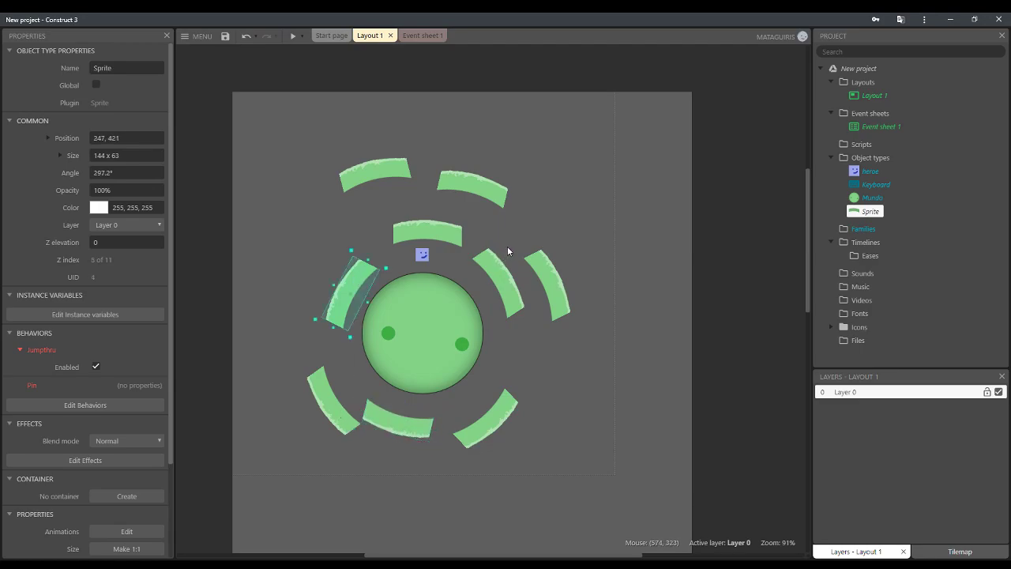
click(563, 289)
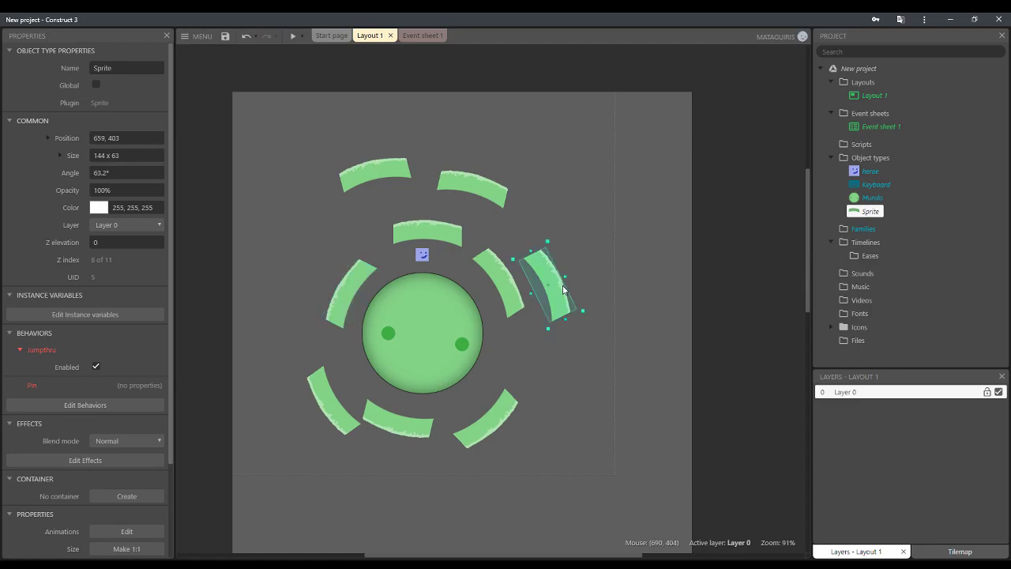
click(420, 328)
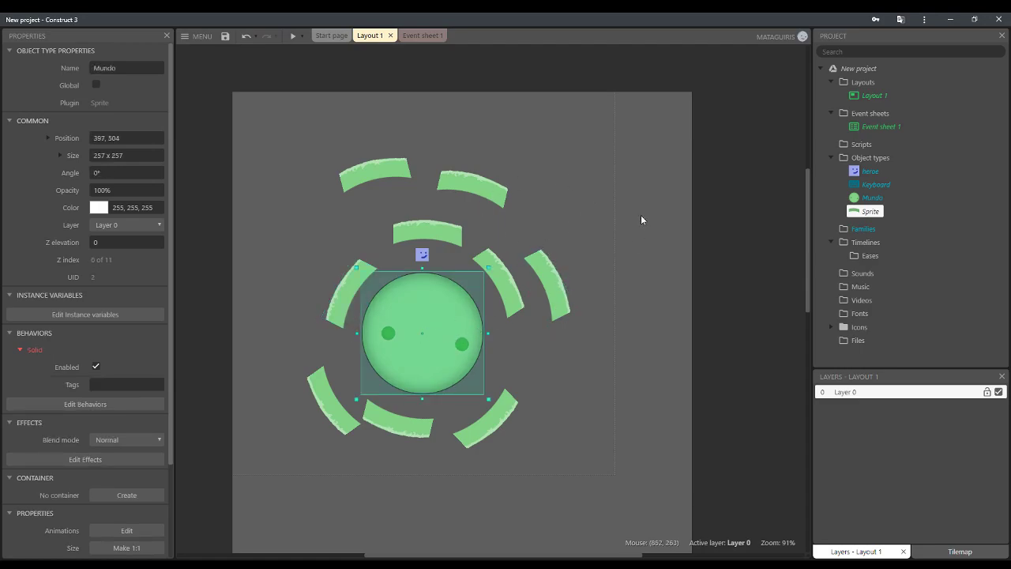
click(425, 256)
drag(425, 256, 424, 263)
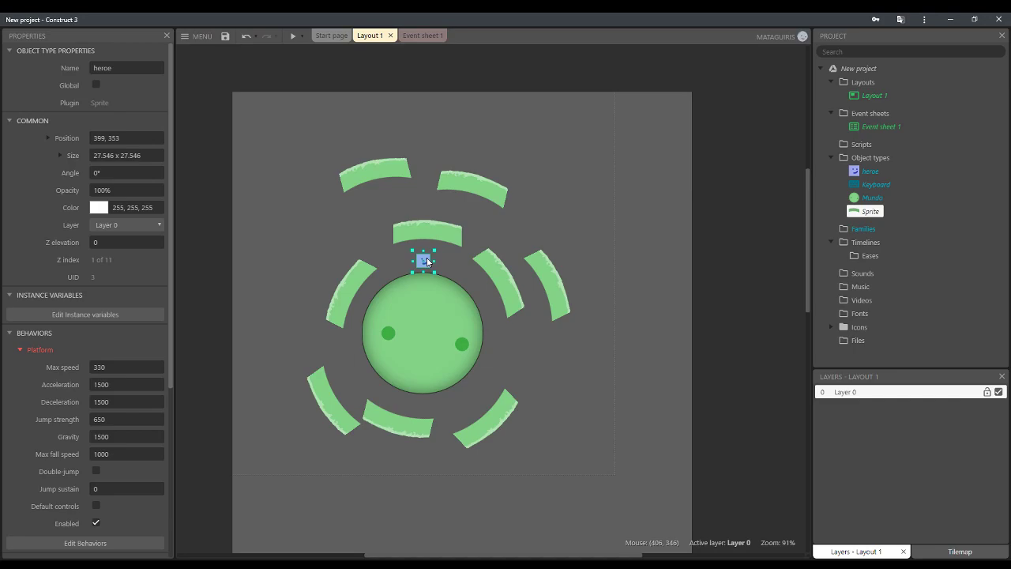
key(ctrl+z)
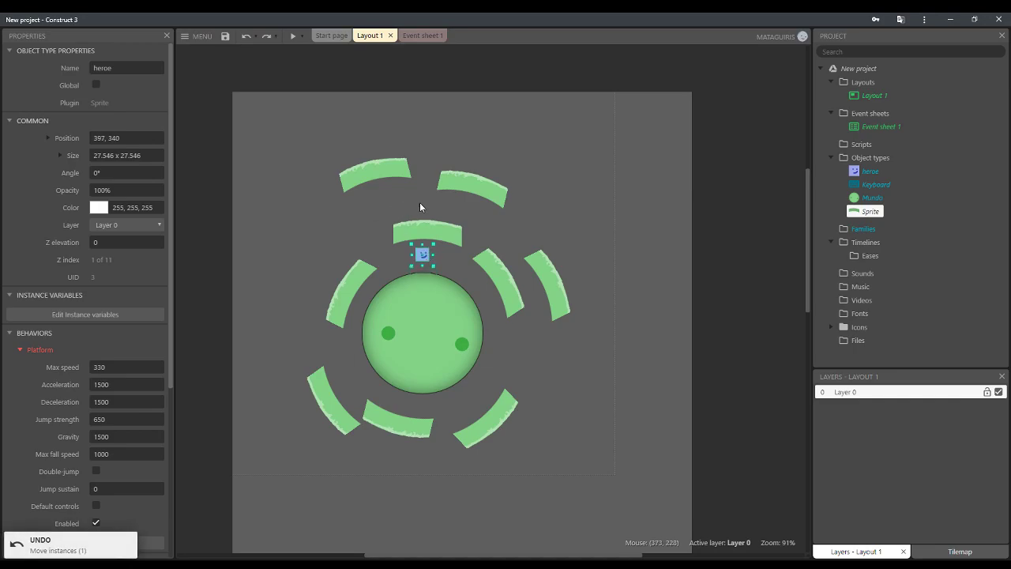